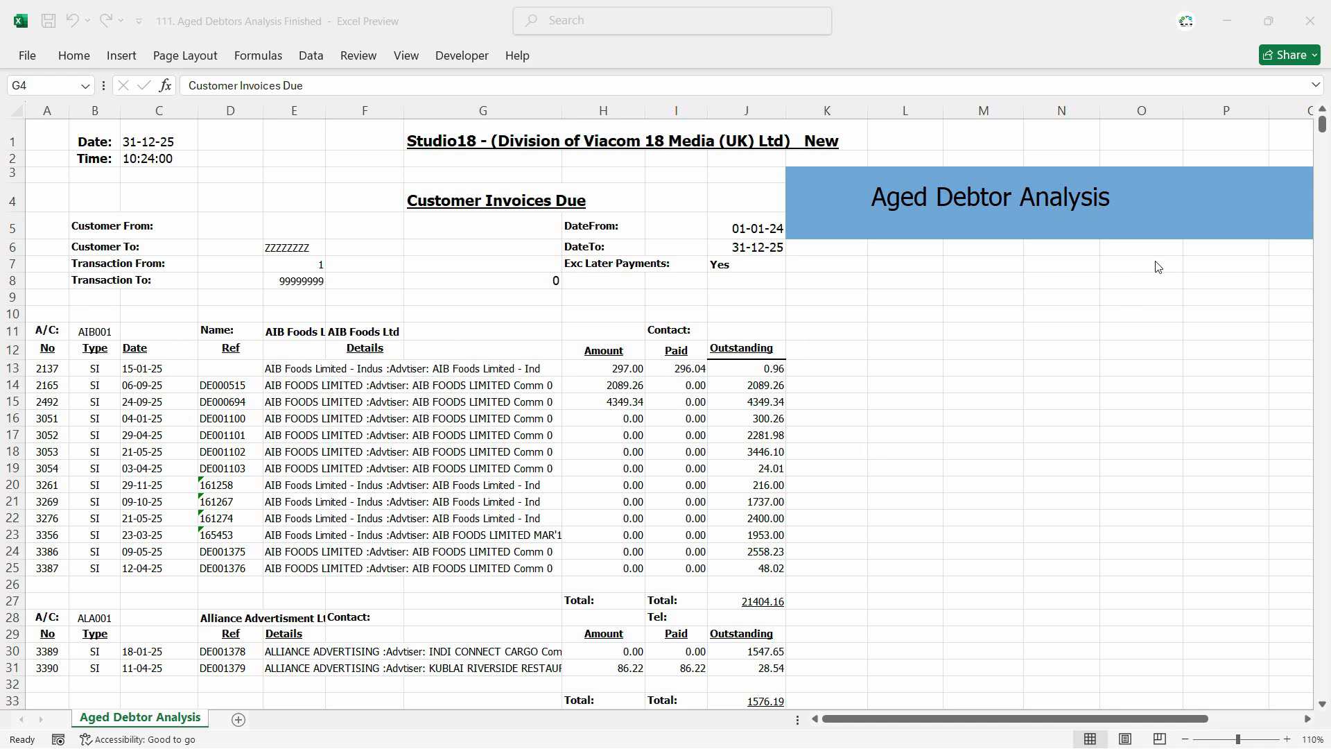
- Look through the customer invoice listings in the Aged Debtor Analysis worksheets
{"action": "scroll", "coordinate": [312, 365], "scroll_direction": "down", "scroll_amount": 20}
{"action": "scroll", "coordinate": [312, 436], "scroll_direction": "up", "scroll_amount": 14}
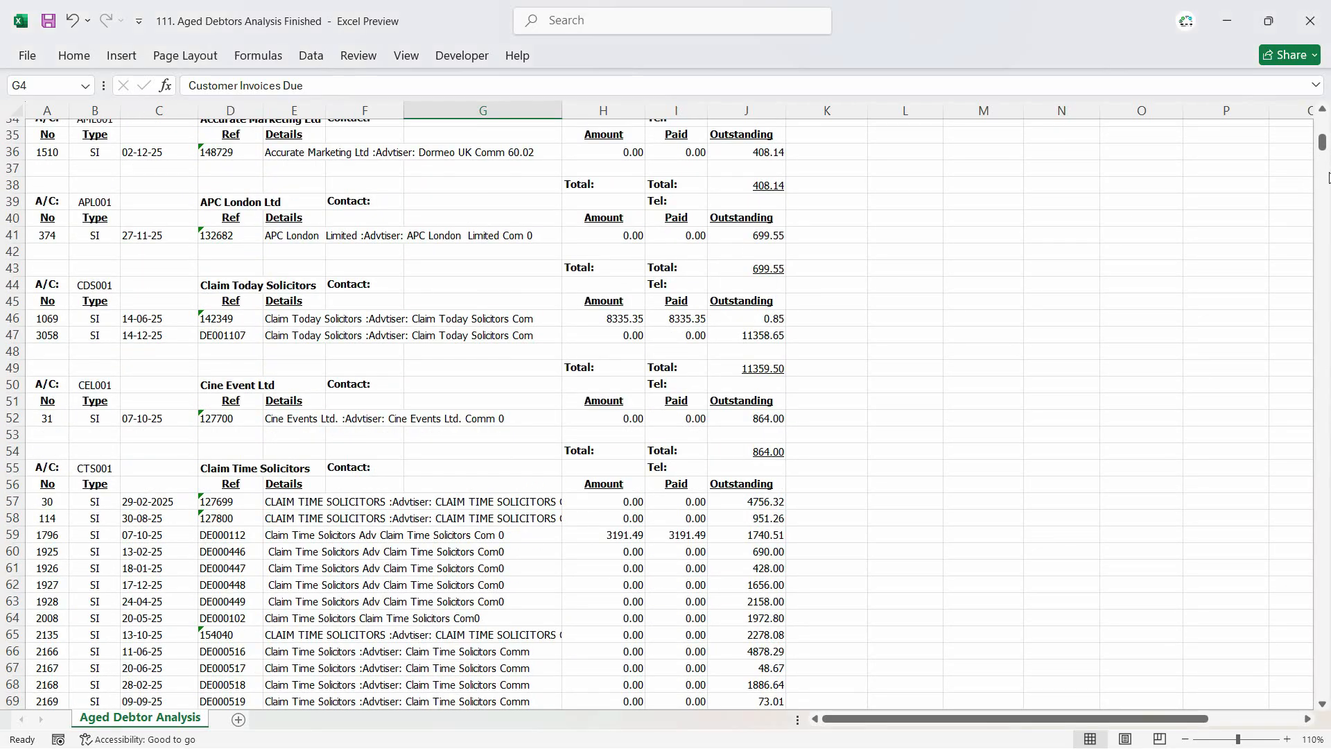
{"action": "left_click_drag", "start_coordinate": [1326, 152], "coordinate": [1326, 377]}
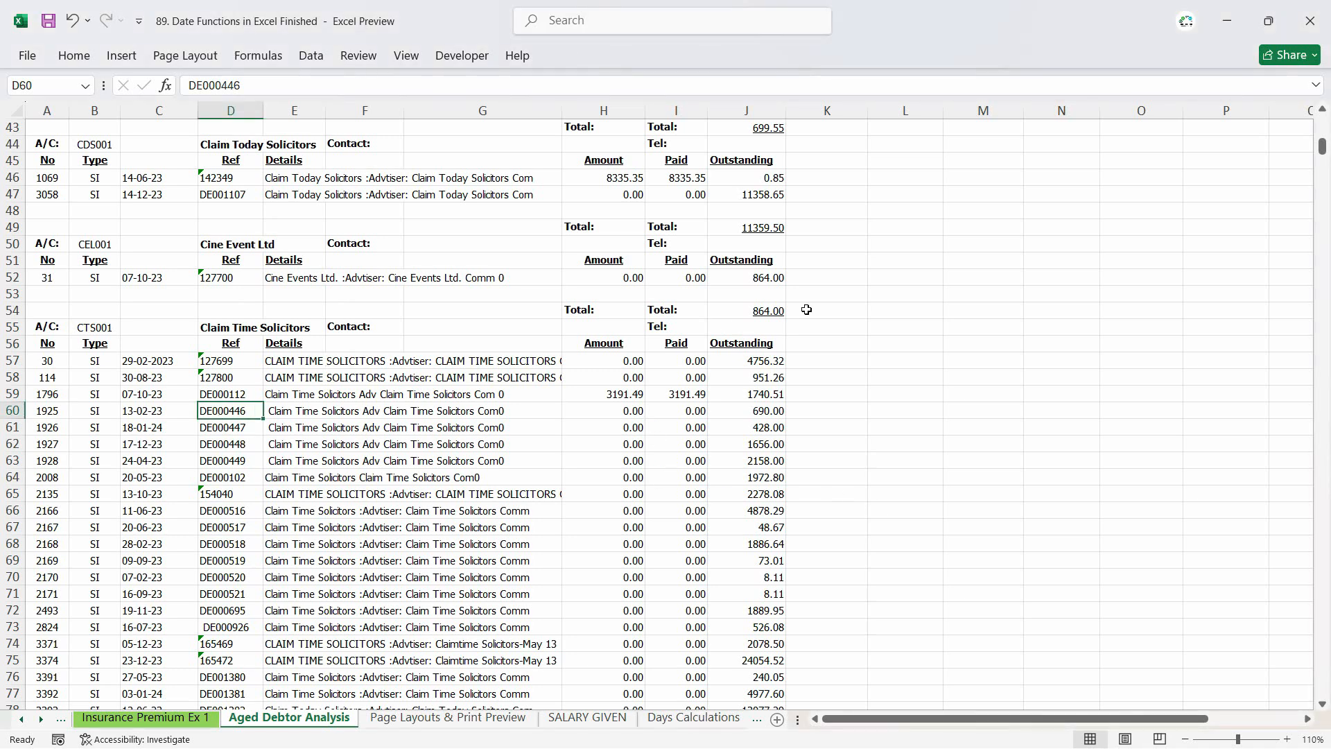
{"action": "scroll", "coordinate": [835, 303], "scroll_direction": "up", "scroll_amount": 12}
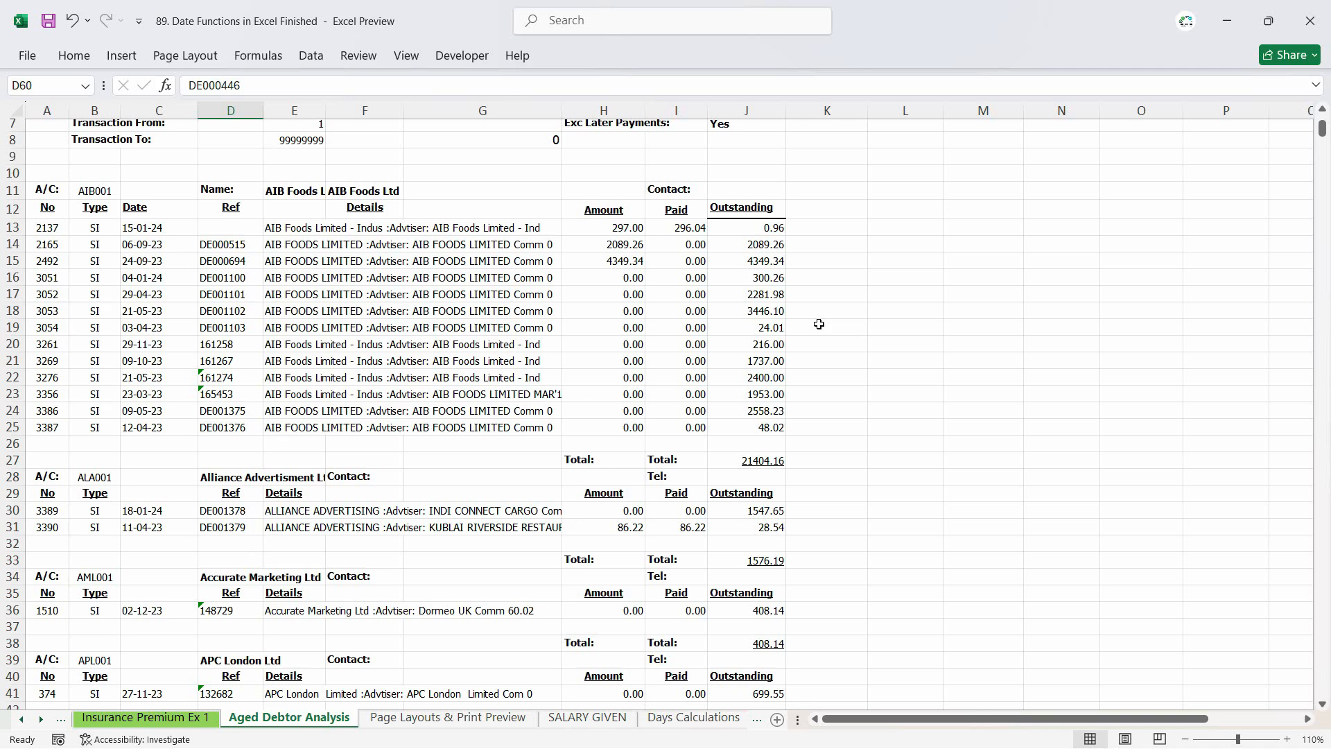
{"action": "left_click", "coordinate": [806, 198]}
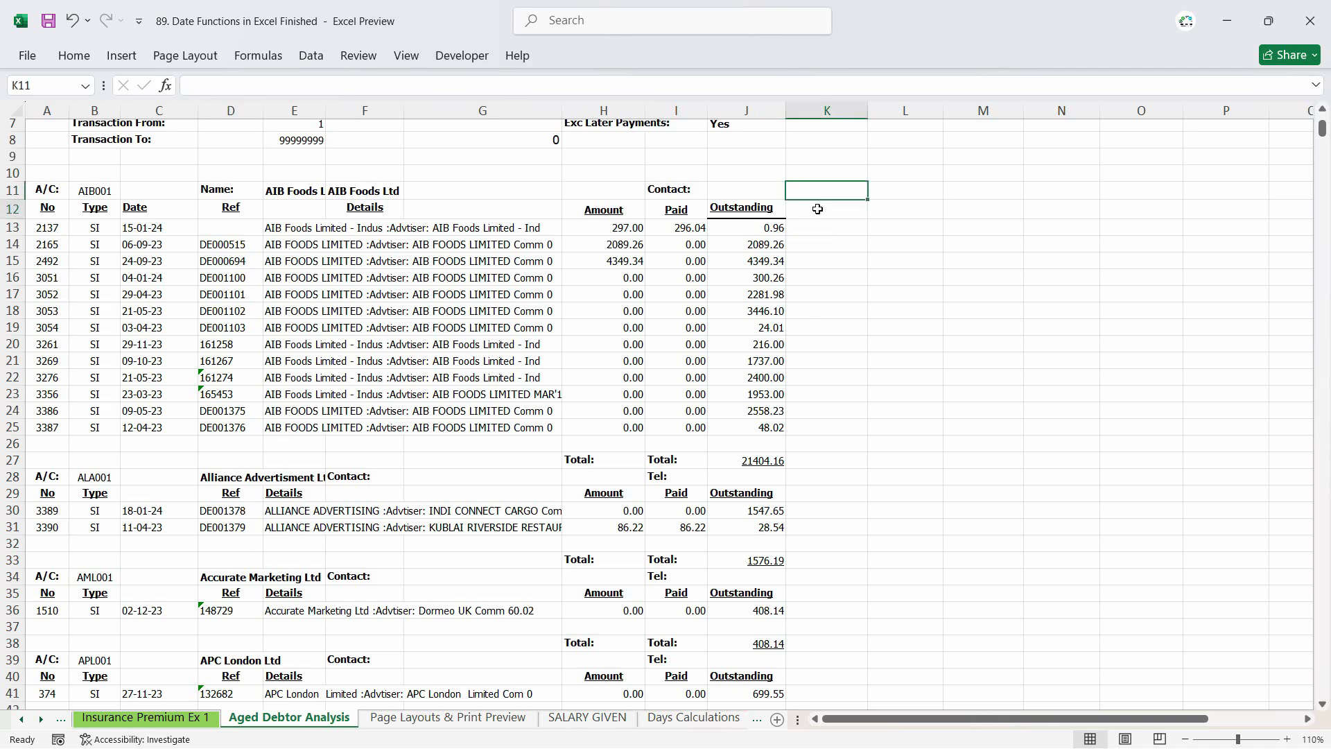
{"action": "left_click", "coordinate": [825, 210]}
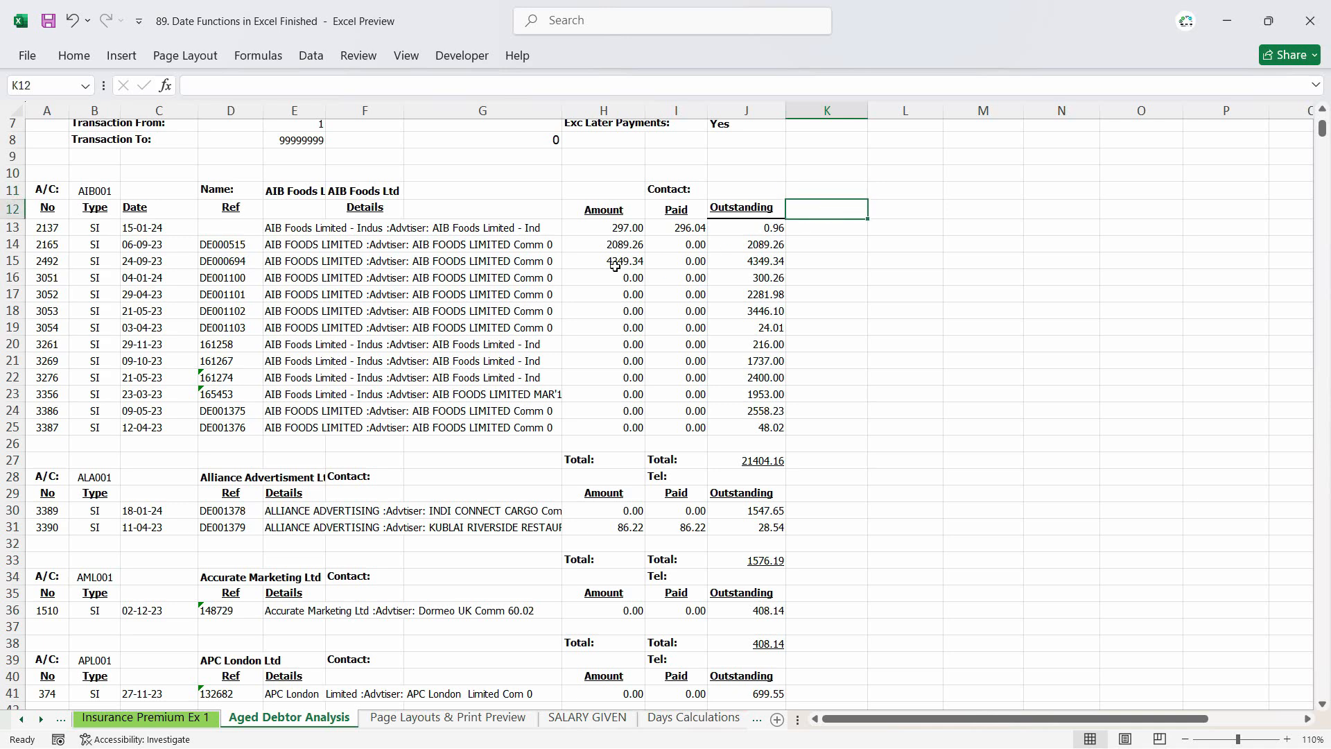
{"action": "left_click", "coordinate": [835, 194]}
{"action": "left_click", "coordinate": [839, 209]}
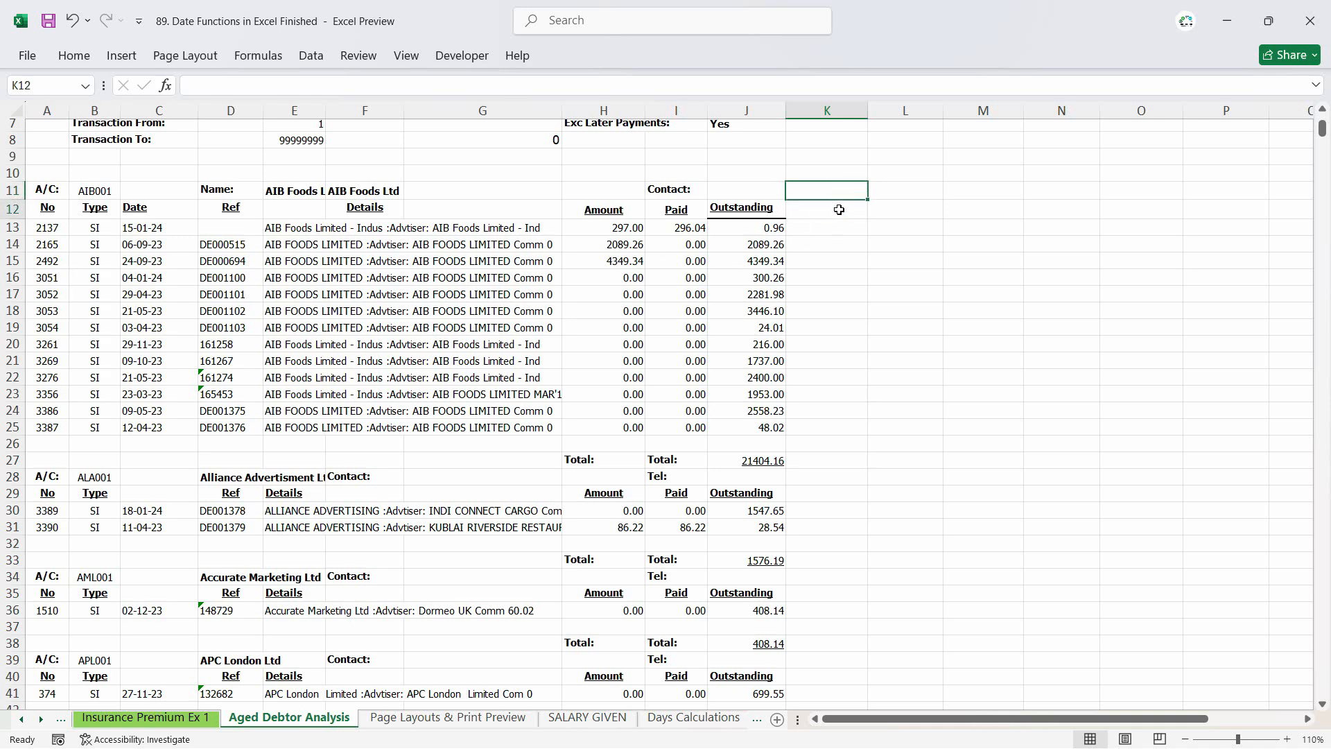
{"action": "left_click", "coordinate": [847, 192]}
{"action": "left_click_drag", "start_coordinate": [850, 203], "coordinate": [901, 208]}
{"action": "mouse_move", "coordinate": [1009, 190]}
{"action": "left_mouse_down"}
{"action": "mouse_move", "coordinate": [1017, 208]}
{"action": "mouse_move", "coordinate": [984, 190]}
{"action": "mouse_move", "coordinate": [989, 205]}
{"action": "left_mouse_up"}
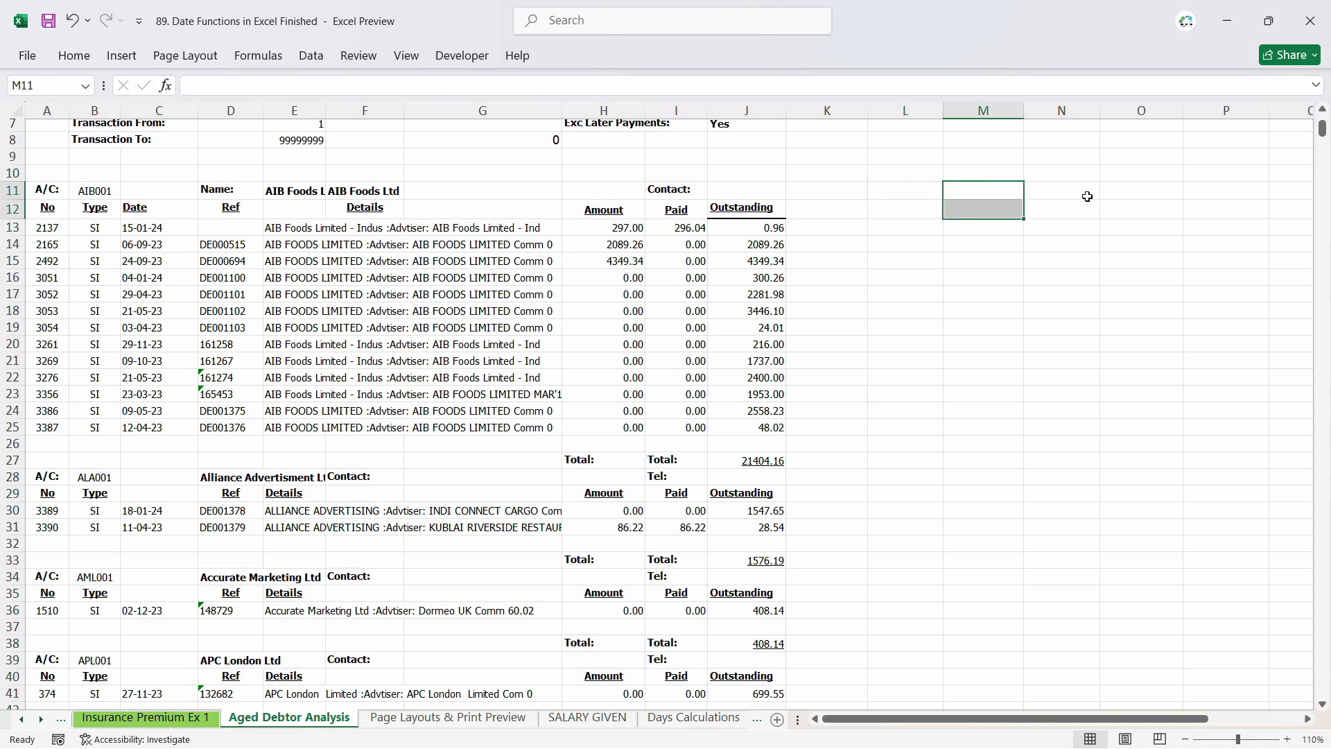
- Switch to the Word document explaining aged debtors analysis, read it from start to end, and return to the Excel workbook
{"action": "key", "text": "alt+Tab"}
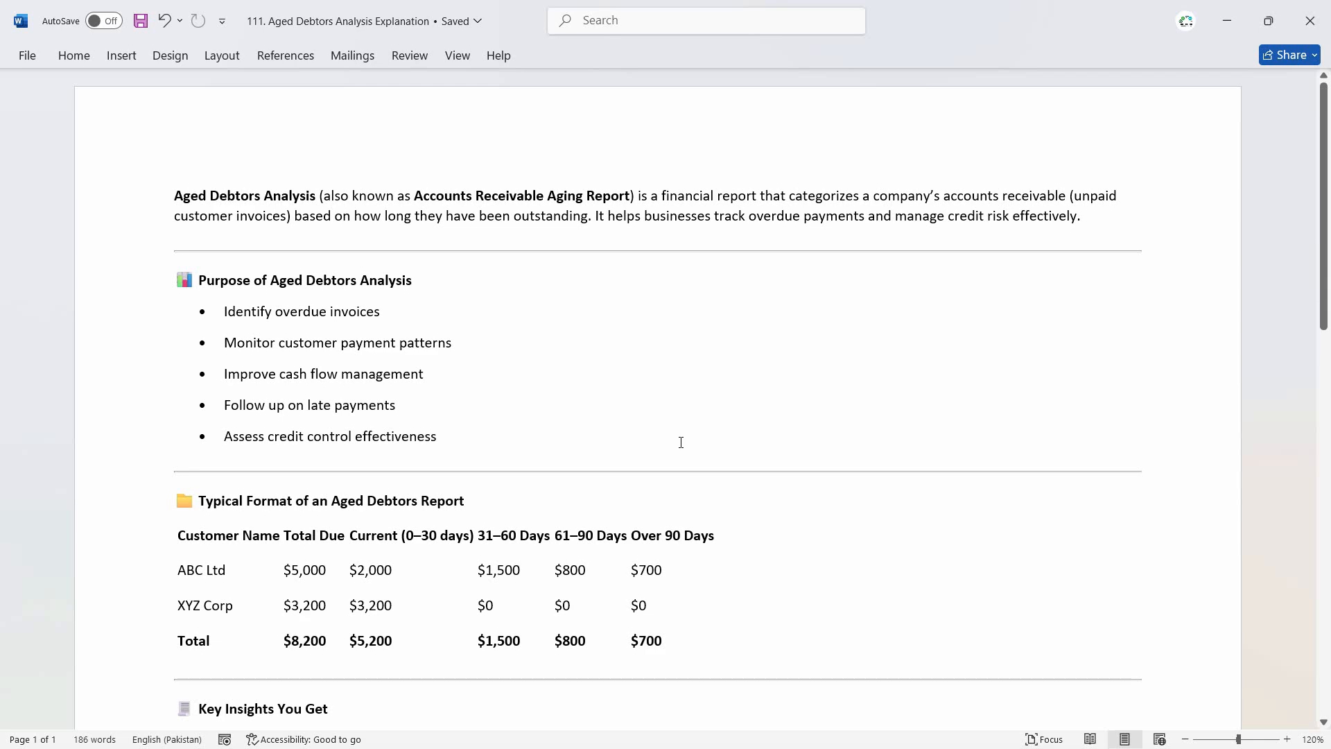
{"action": "scroll", "coordinate": [756, 427], "scroll_direction": "down", "scroll_amount": 3}
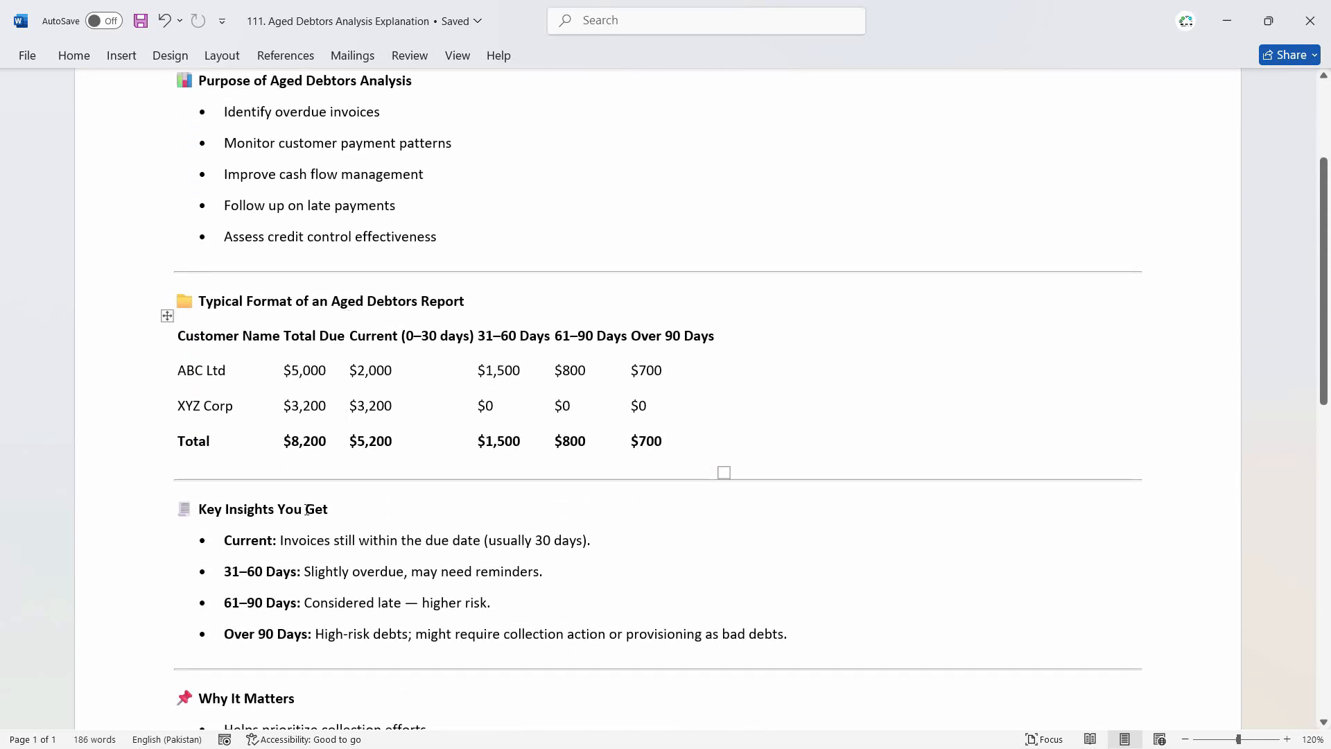
{"action": "scroll", "coordinate": [307, 511], "scroll_direction": "down", "scroll_amount": 5}
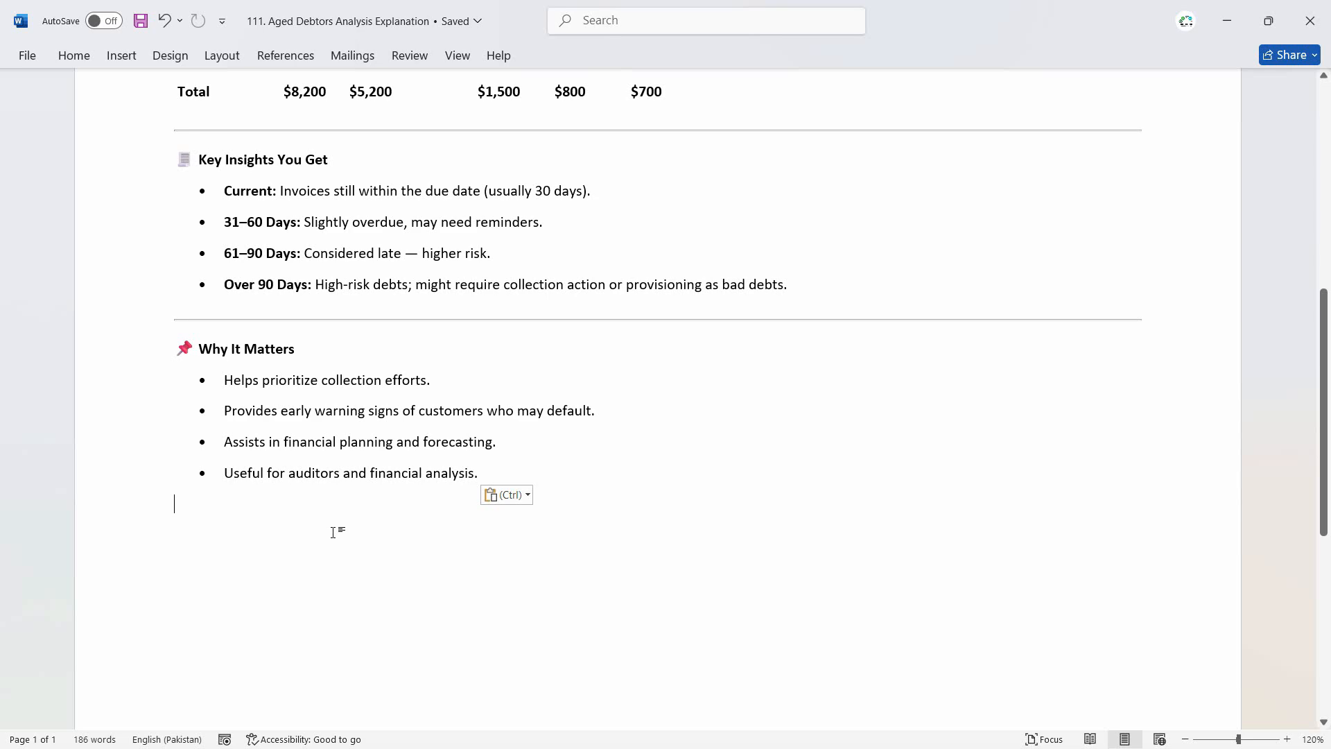
{"action": "scroll", "coordinate": [430, 544], "scroll_direction": "down", "scroll_amount": 2}
{"action": "scroll", "coordinate": [430, 552], "scroll_direction": "up", "scroll_amount": 10}
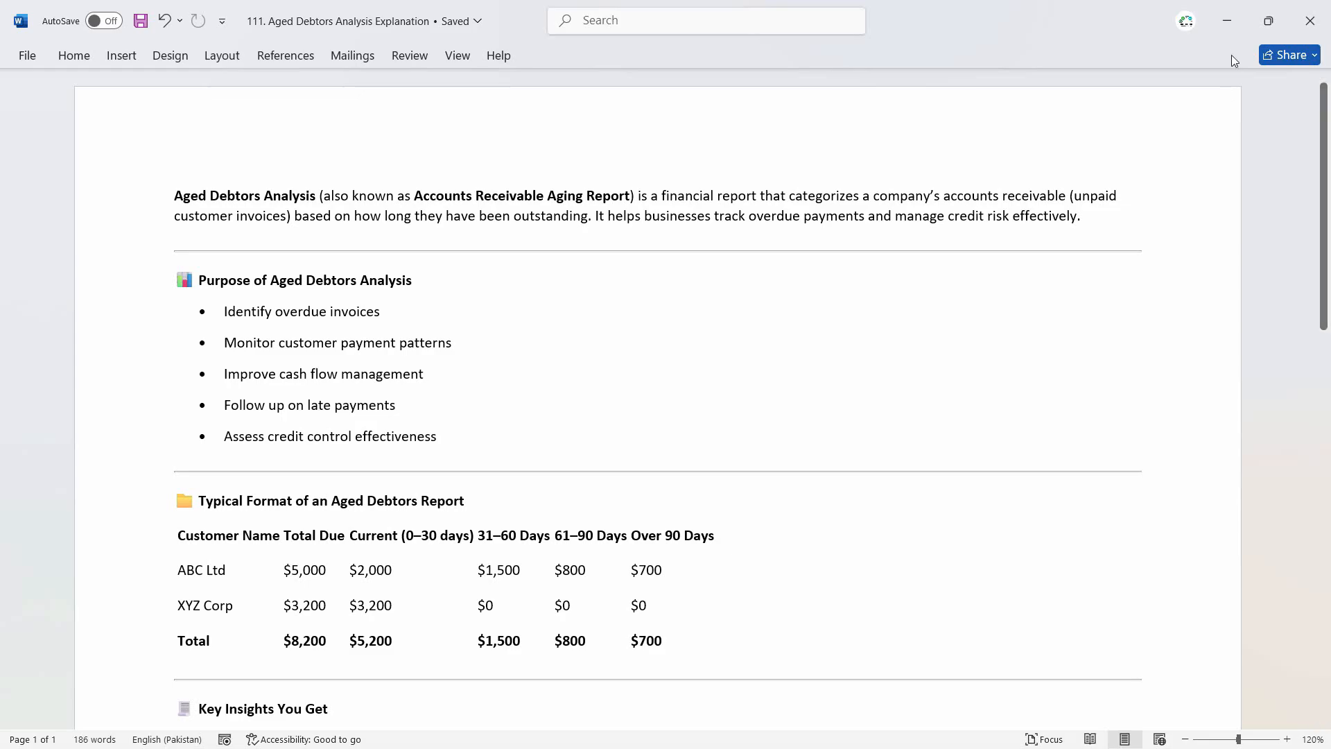
{"action": "left_click", "coordinate": [1228, 22]}
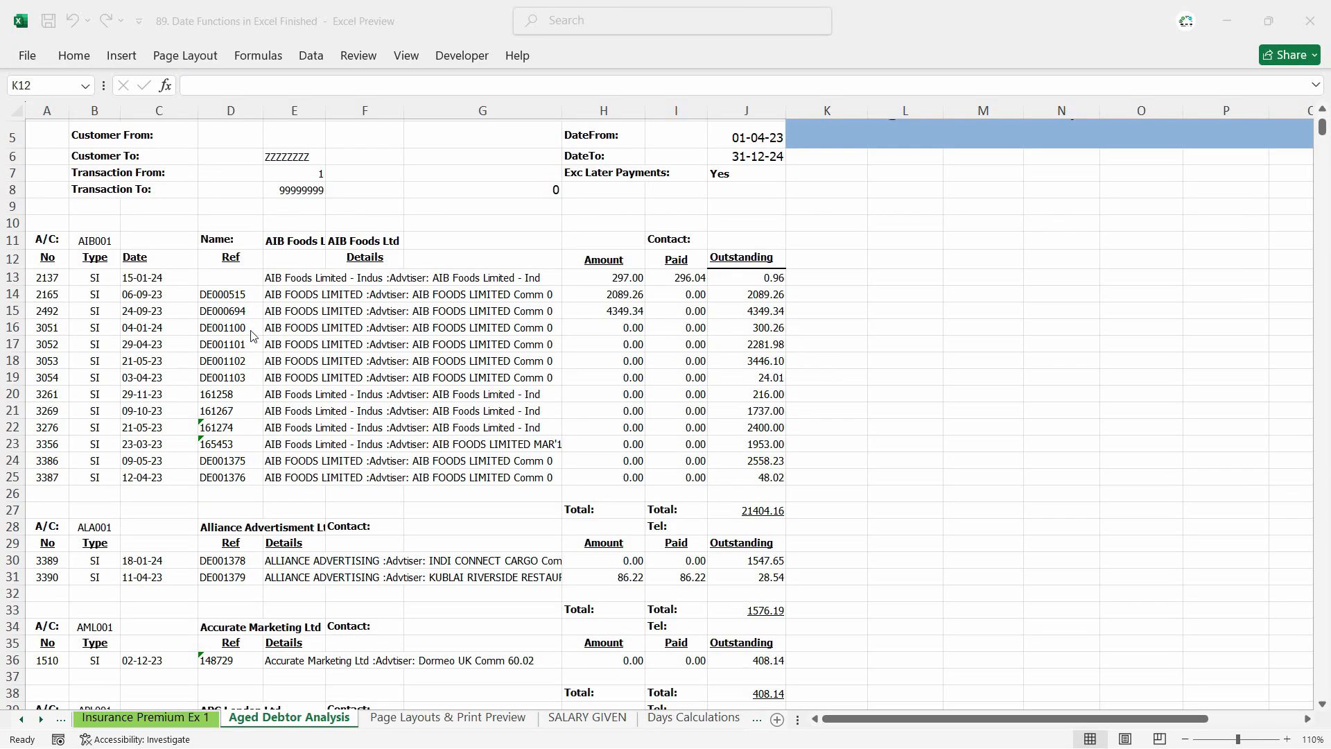
- AutoFit the widths of columns A to J on the Aged Debtor Analysis sheet
{"action": "scroll", "coordinate": [374, 329], "scroll_direction": "up", "scroll_amount": 2}
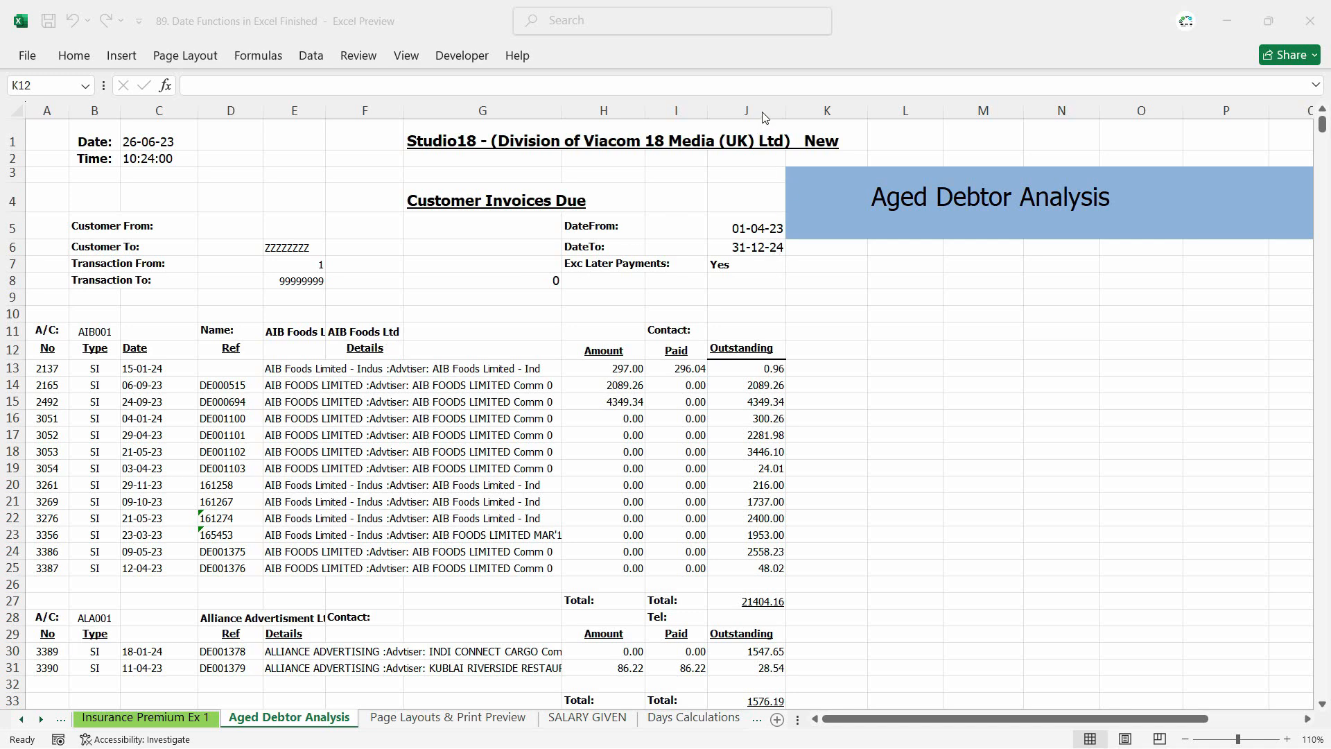
{"action": "left_click", "coordinate": [128, 205]}
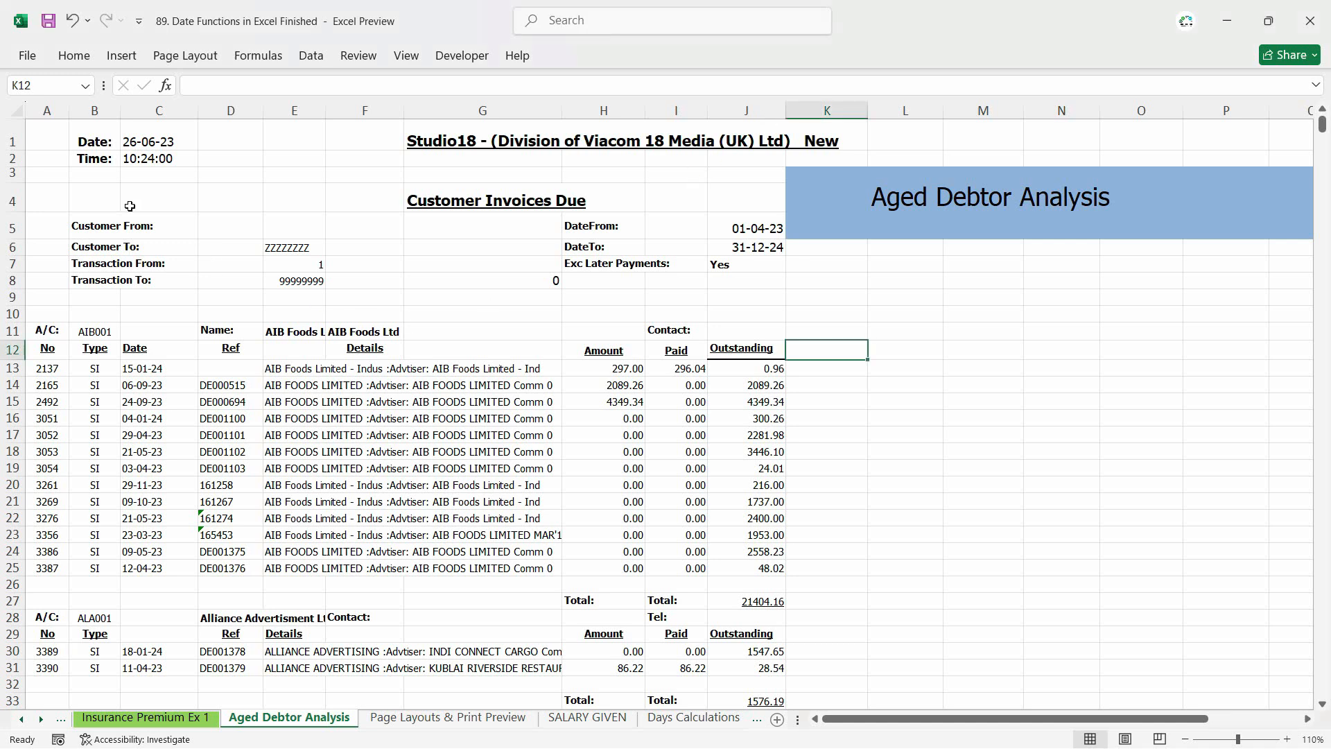
{"action": "left_click", "coordinate": [44, 109]}
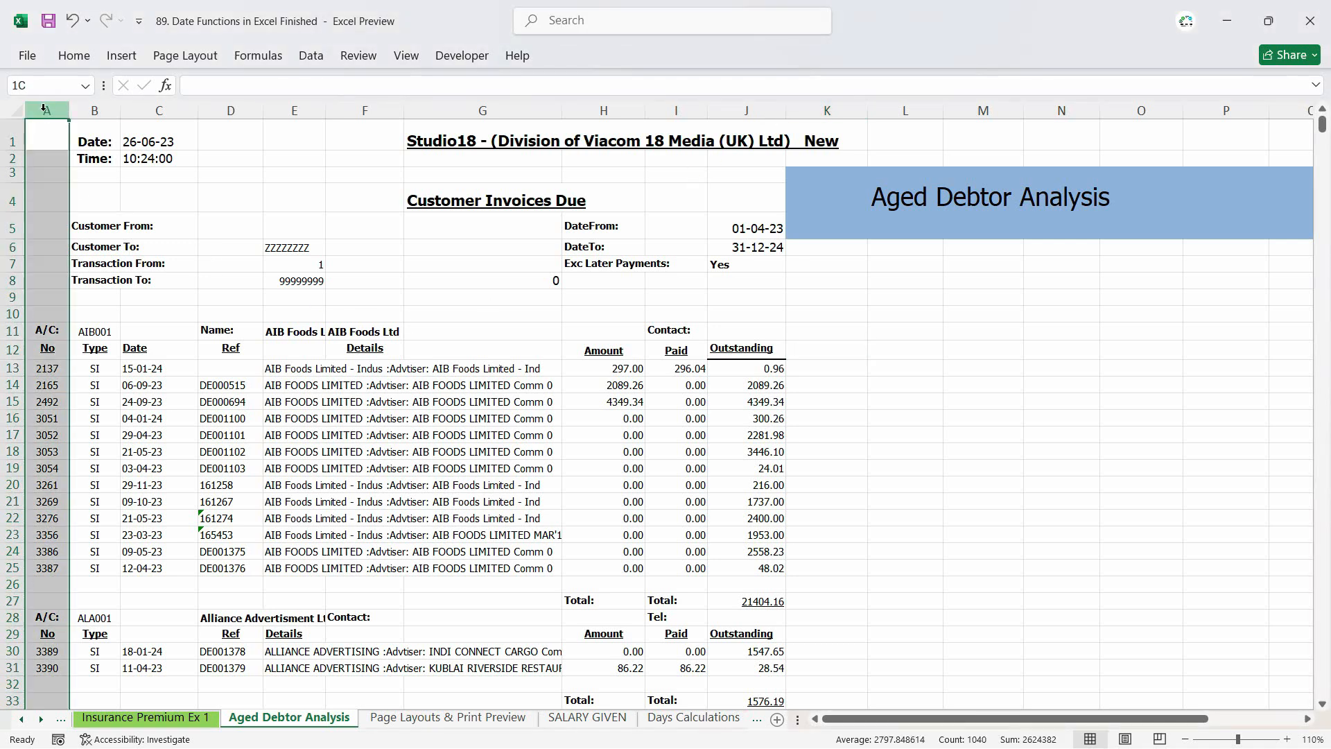
{"action": "left_click_drag", "start_coordinate": [44, 109], "coordinate": [731, 123]}
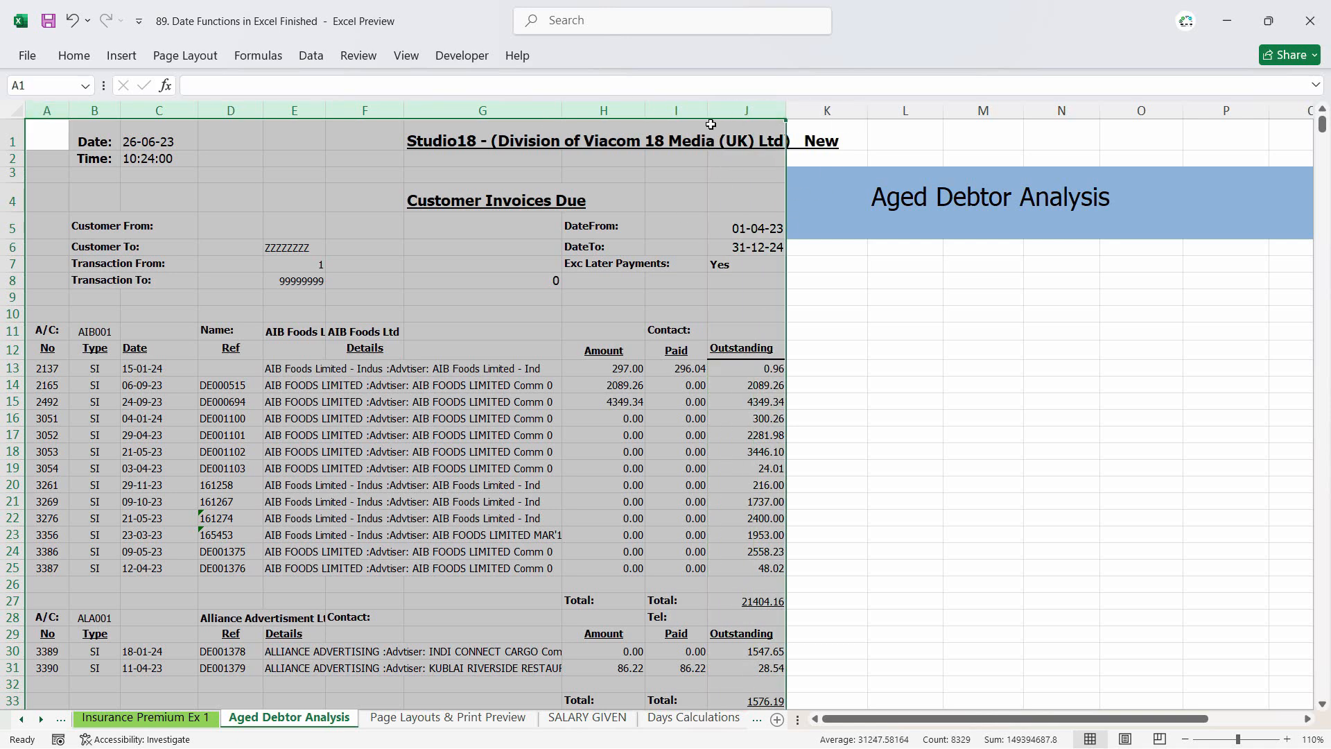
{"action": "double_click", "coordinate": [707, 109]}
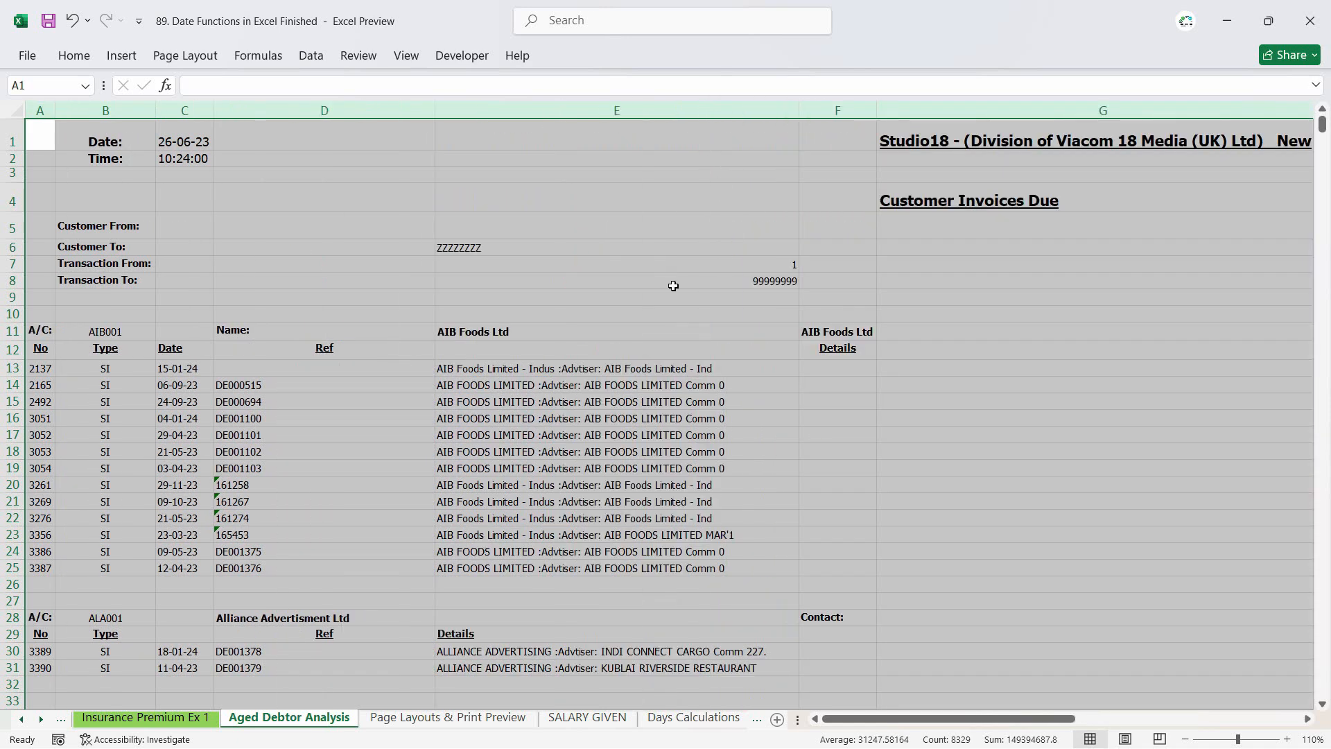
{"action": "left_click", "coordinate": [430, 354]}
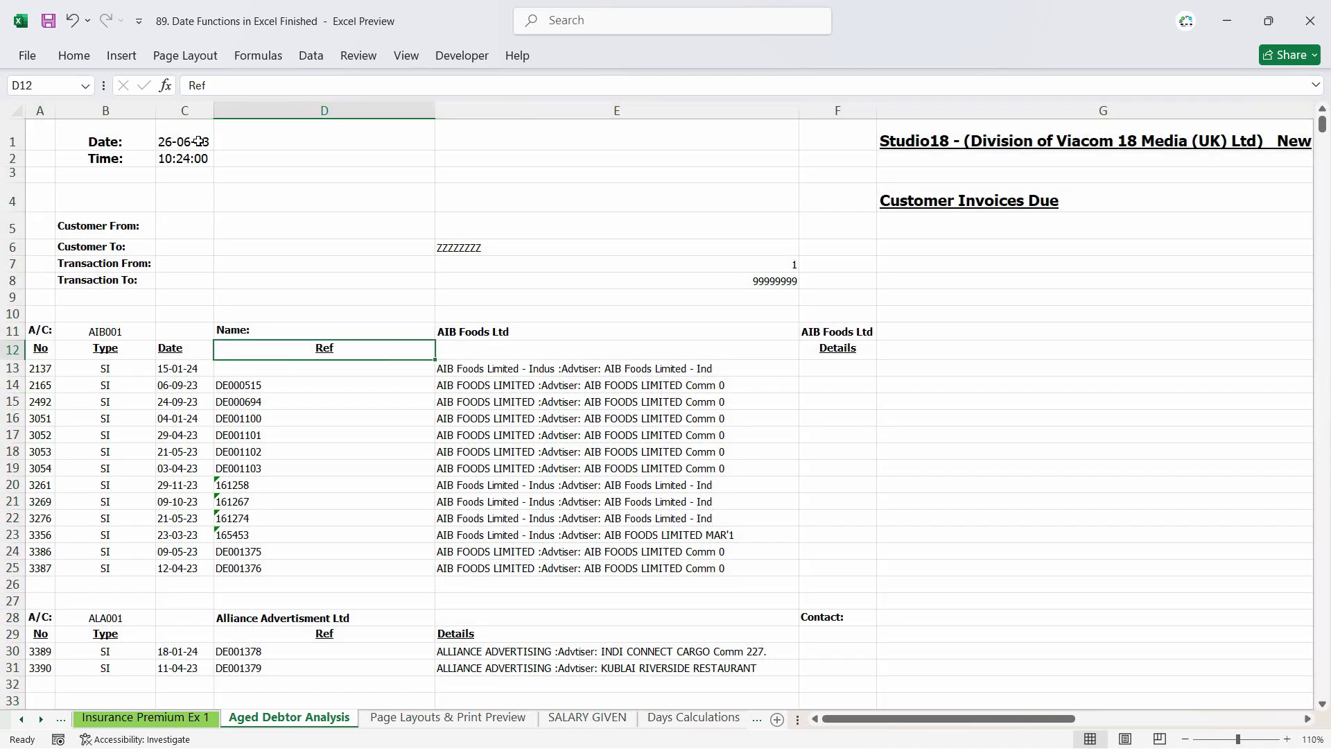
- Narrow the Type, Date and Ref columns (B, C and D) to suit the invoice entries
{"action": "left_click_drag", "start_coordinate": [155, 114], "coordinate": [120, 115]}
{"action": "left_click_drag", "start_coordinate": [181, 121], "coordinate": [173, 119]}
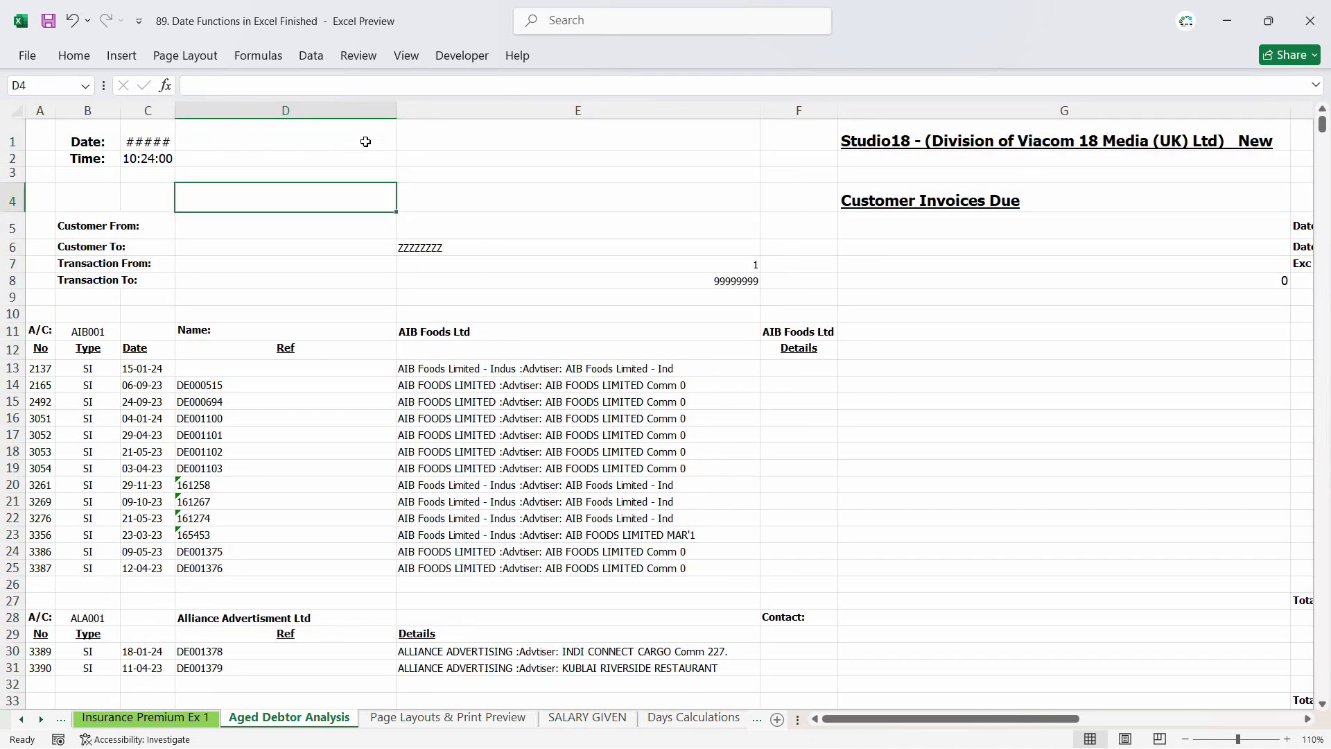
{"action": "left_click", "coordinate": [257, 402]}
{"action": "scroll", "coordinate": [277, 415], "scroll_direction": "down", "scroll_amount": 11}
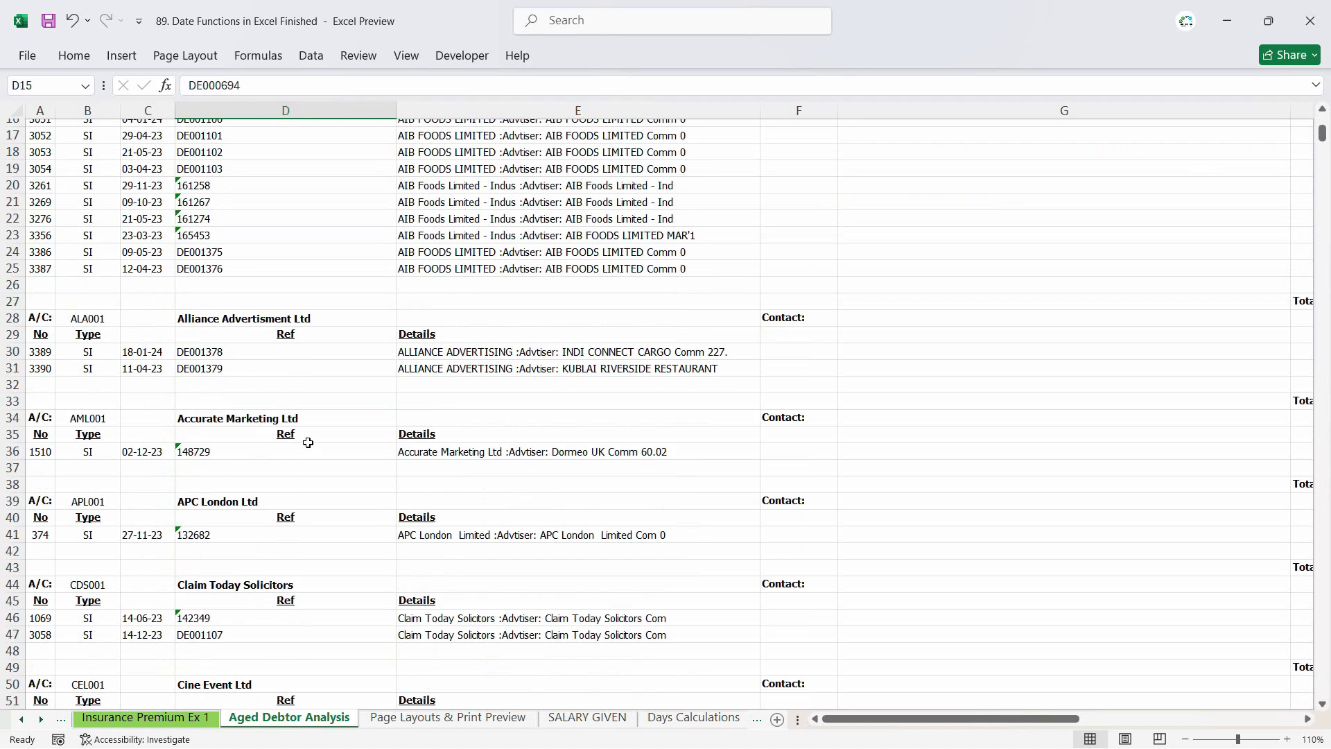
{"action": "scroll", "coordinate": [310, 447], "scroll_direction": "down", "scroll_amount": 7}
{"action": "scroll", "coordinate": [324, 455], "scroll_direction": "up", "scroll_amount": 7}
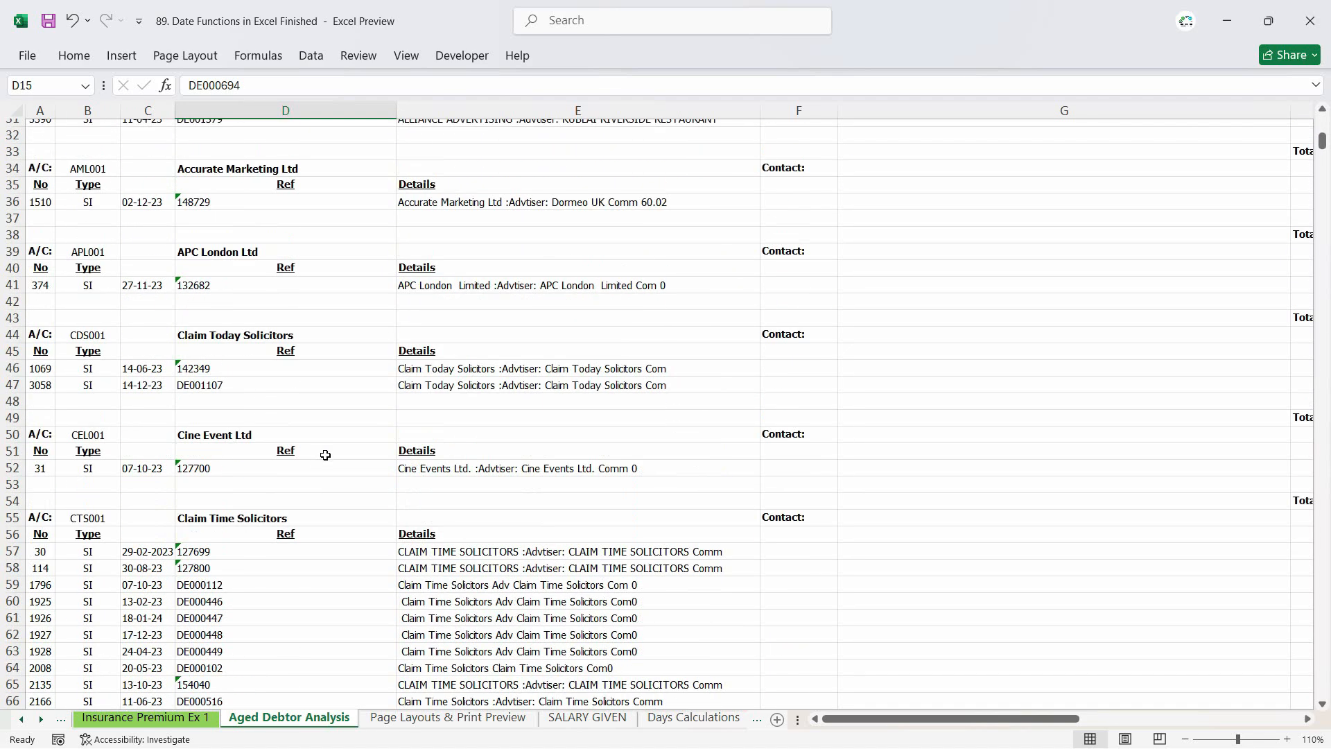
{"action": "scroll", "coordinate": [324, 455], "scroll_direction": "down", "scroll_amount": 11}
{"action": "scroll", "coordinate": [361, 194], "scroll_direction": "up", "scroll_amount": 11}
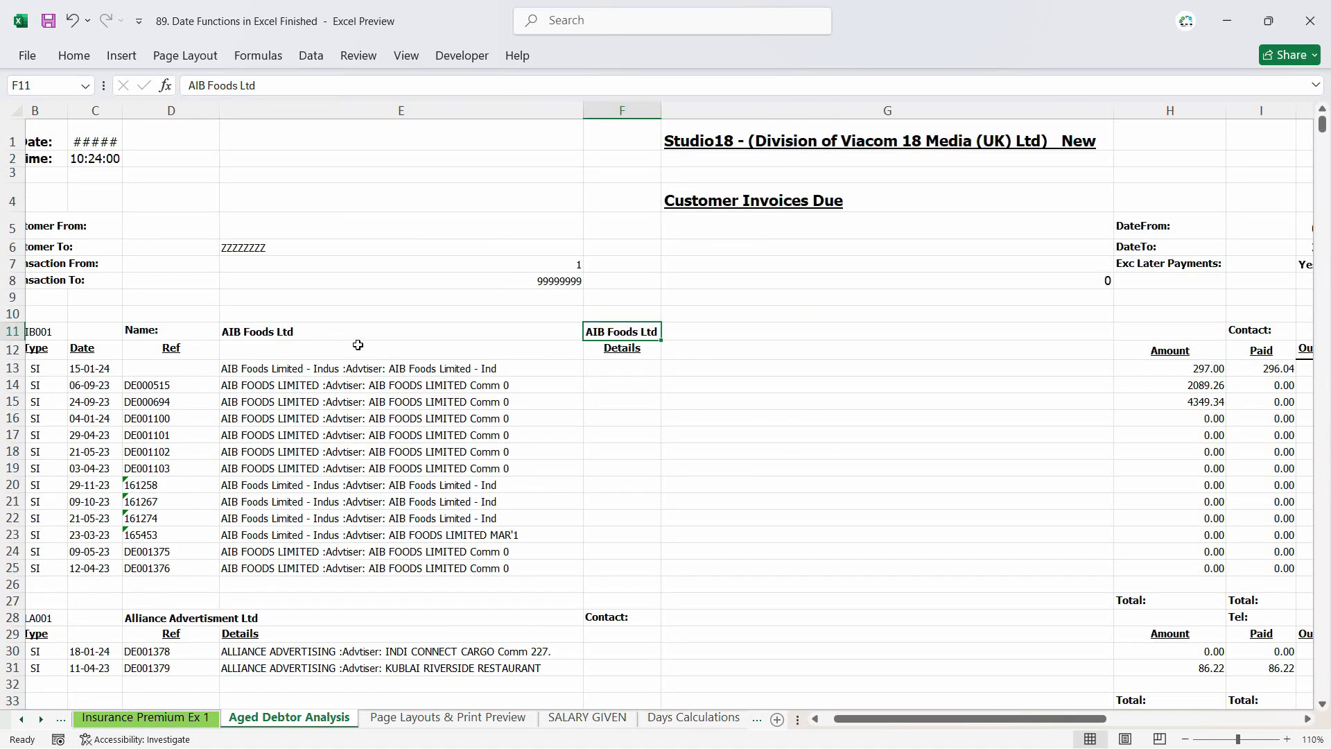
- Check the entries down column F and delete that column, which holds the repeated customer name and Contact labels
{"action": "scroll", "coordinate": [662, 405], "scroll_direction": "down", "scroll_amount": 18}
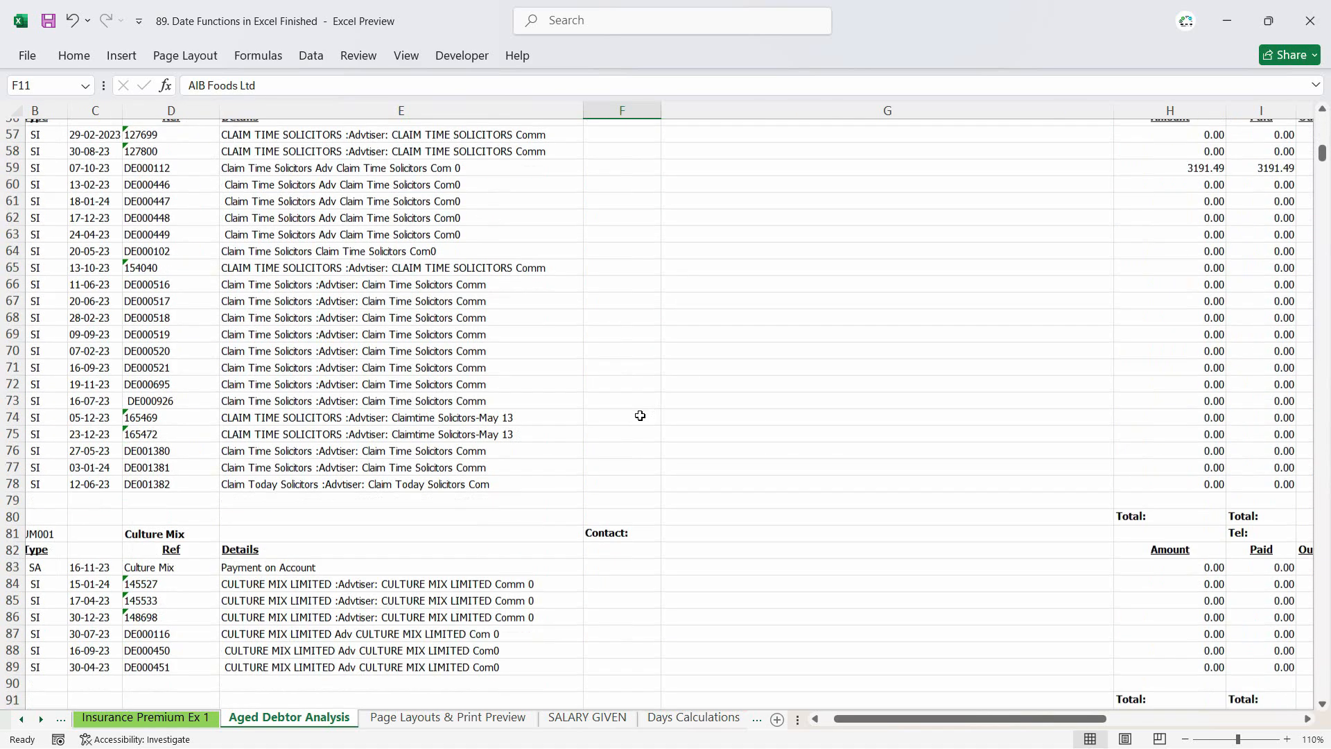
{"action": "scroll", "coordinate": [640, 415], "scroll_direction": "down", "scroll_amount": 6}
{"action": "left_click", "coordinate": [620, 384]}
{"action": "left_click", "coordinate": [610, 466]}
{"action": "left_click", "coordinate": [604, 568]}
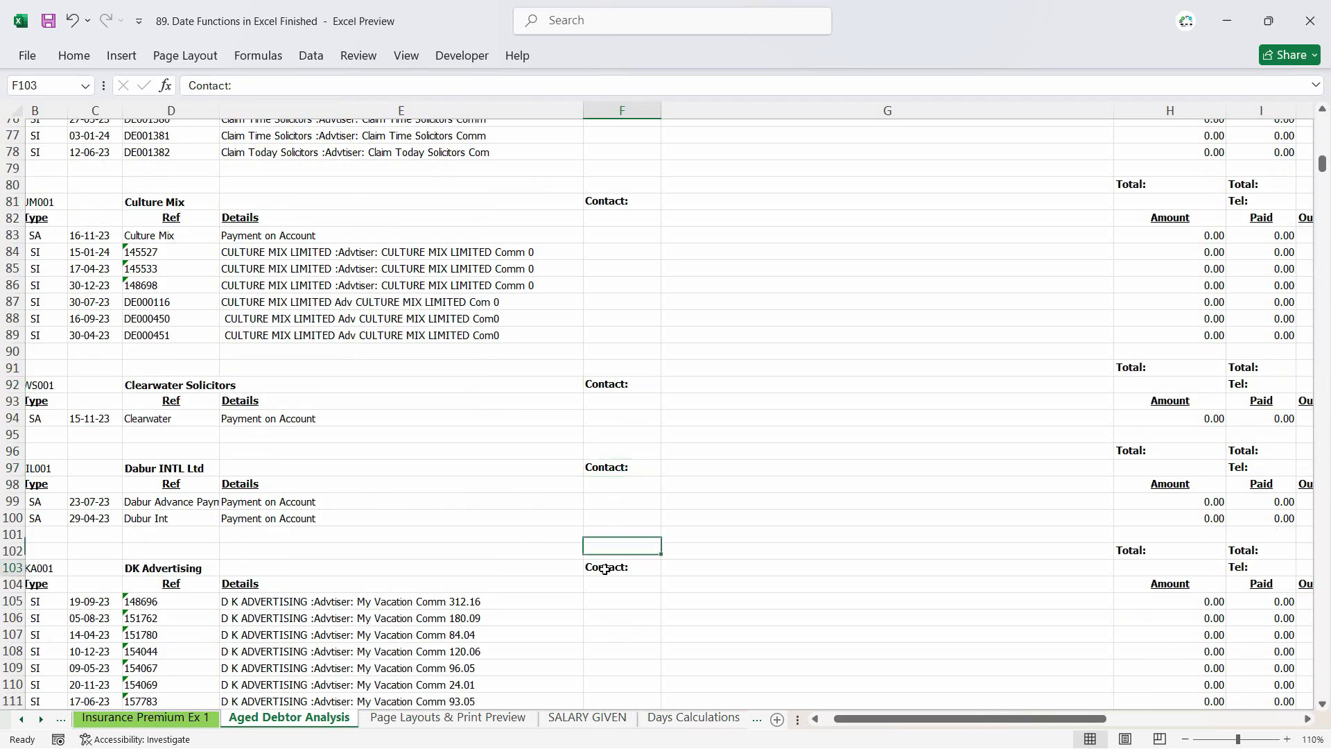
{"action": "scroll", "coordinate": [605, 569], "scroll_direction": "up", "scroll_amount": 13}
{"action": "left_click_drag", "start_coordinate": [1322, 149], "coordinate": [1324, 94]}
{"action": "left_click", "coordinate": [621, 111]}
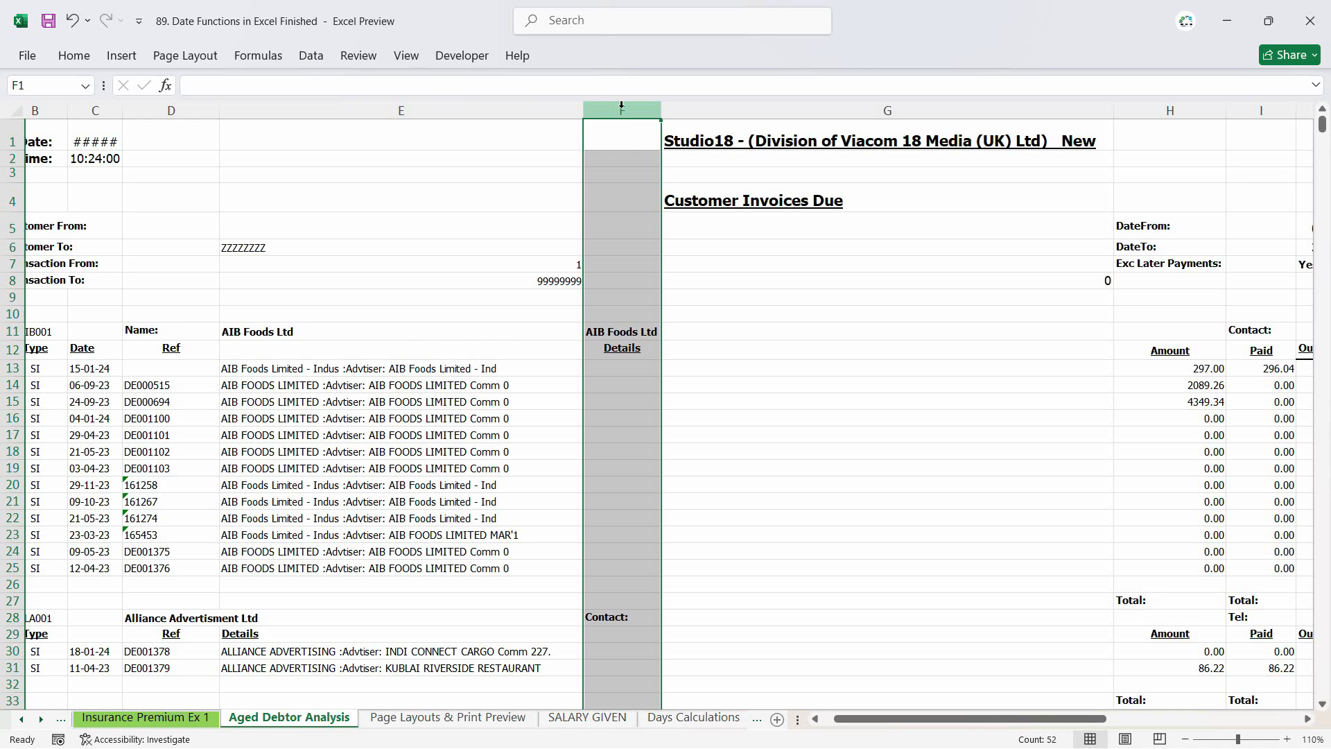
{"action": "right_click", "coordinate": [626, 109]}
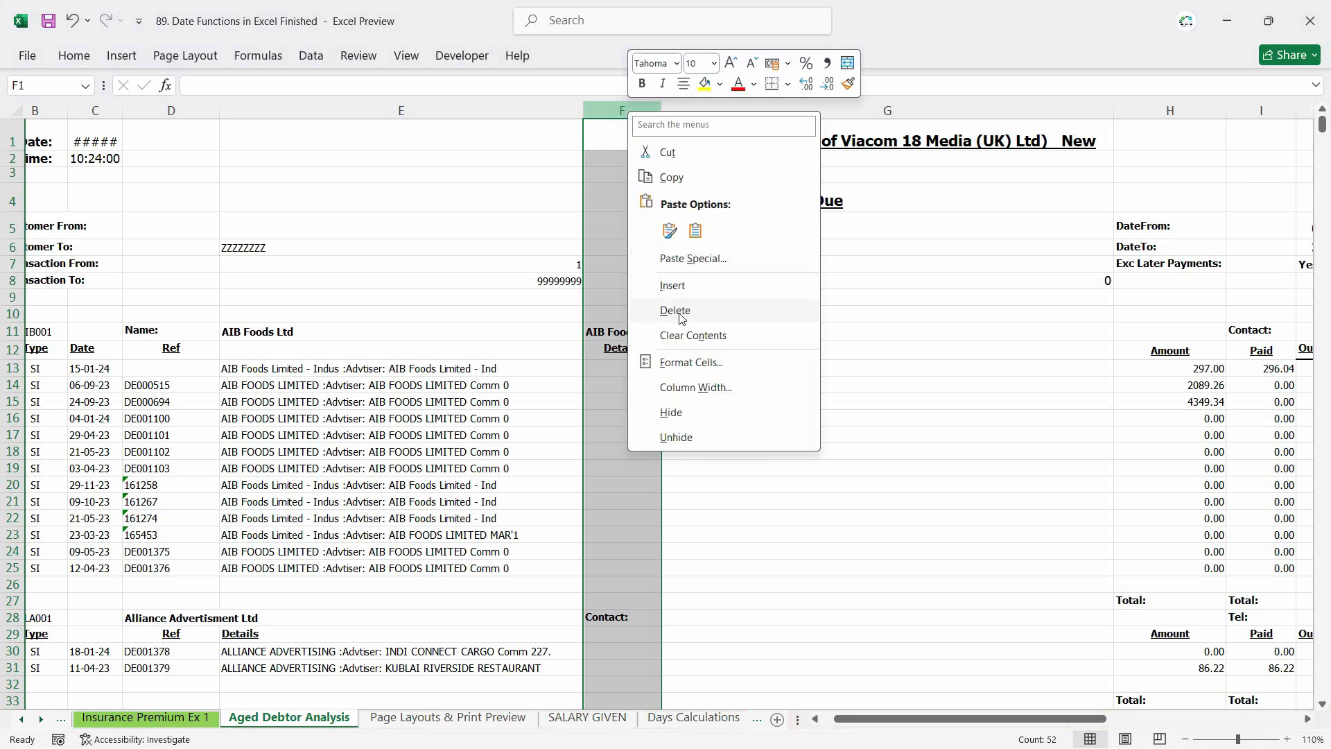
{"action": "left_click", "coordinate": [681, 316]}
{"action": "left_click", "coordinate": [631, 262]}
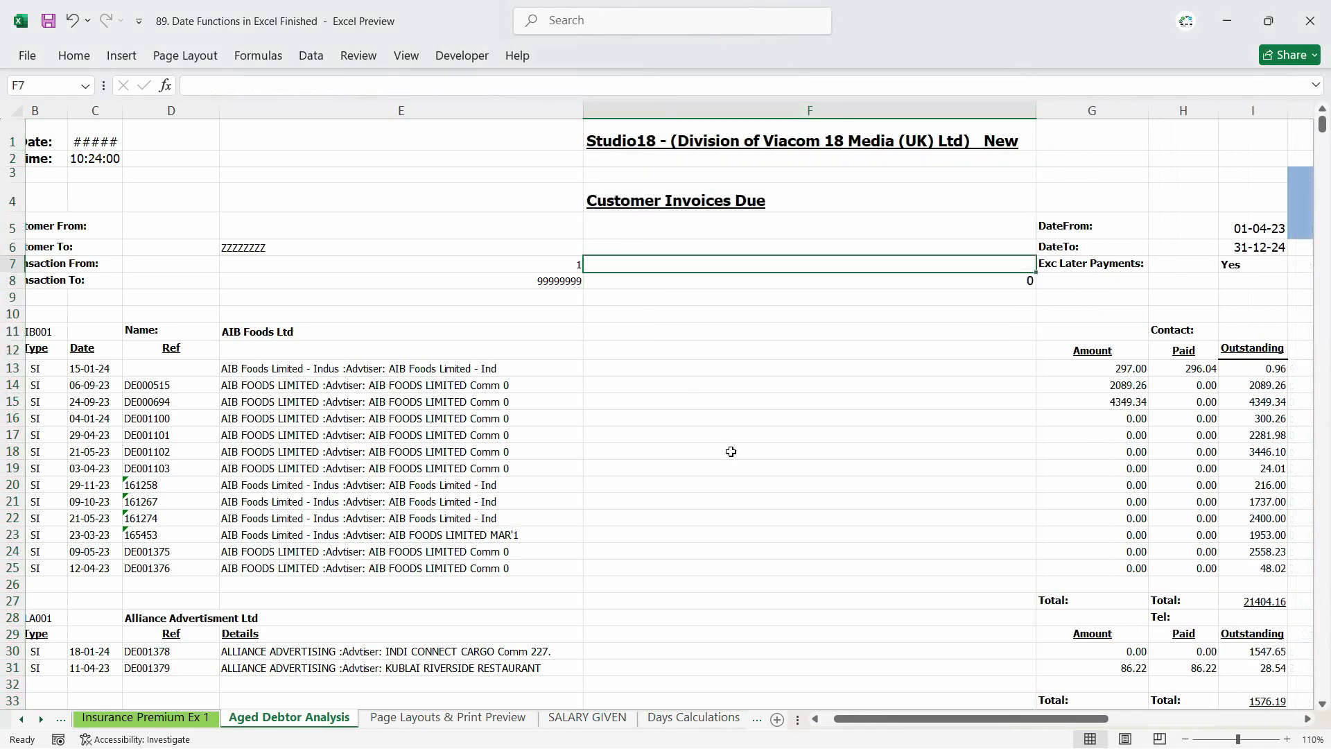
- Move the company title and the Customer Invoices Due heading from F1:F4 to column E in the same rows
{"action": "left_click", "coordinate": [813, 107]}
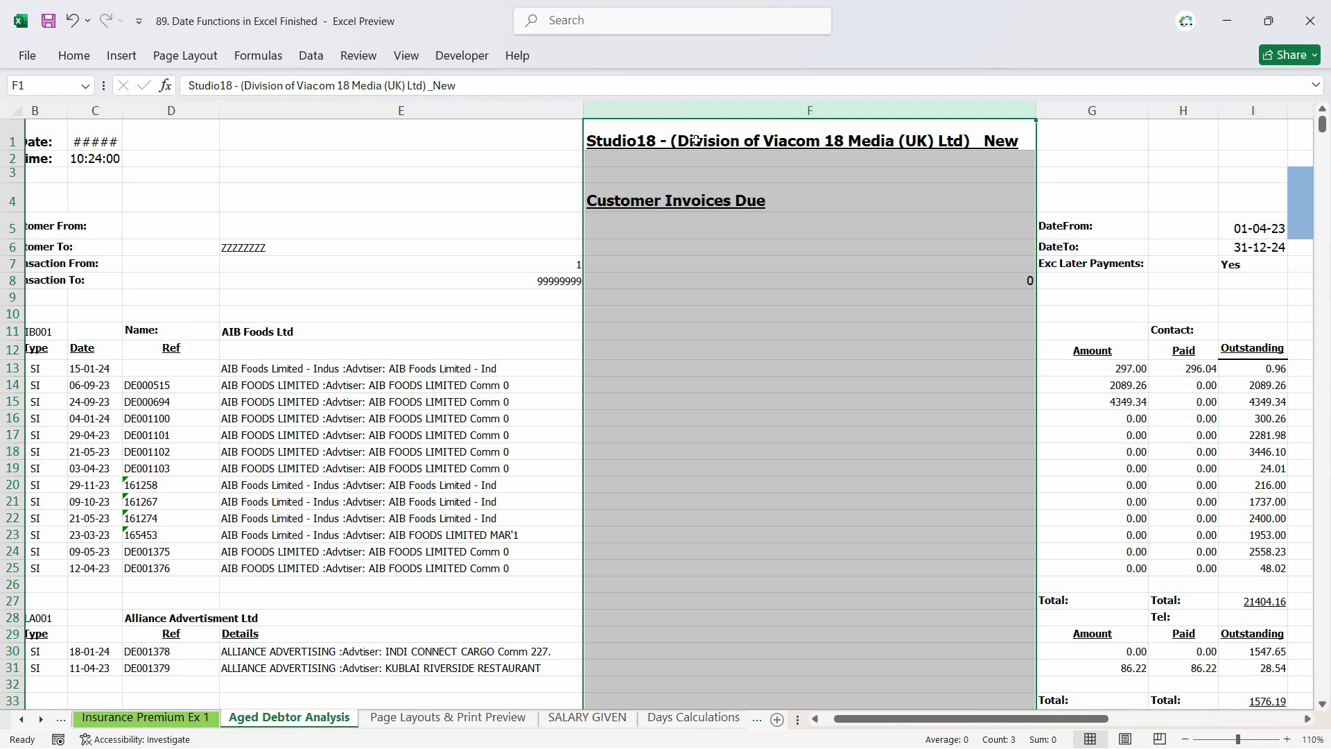
{"action": "left_click_drag", "start_coordinate": [697, 140], "coordinate": [697, 193]}
{"action": "left_click_drag", "start_coordinate": [1037, 208], "coordinate": [413, 133]}
- Delete the unneeded column F between the invoice details and the Amount column
{"action": "left_click", "coordinate": [847, 110]}
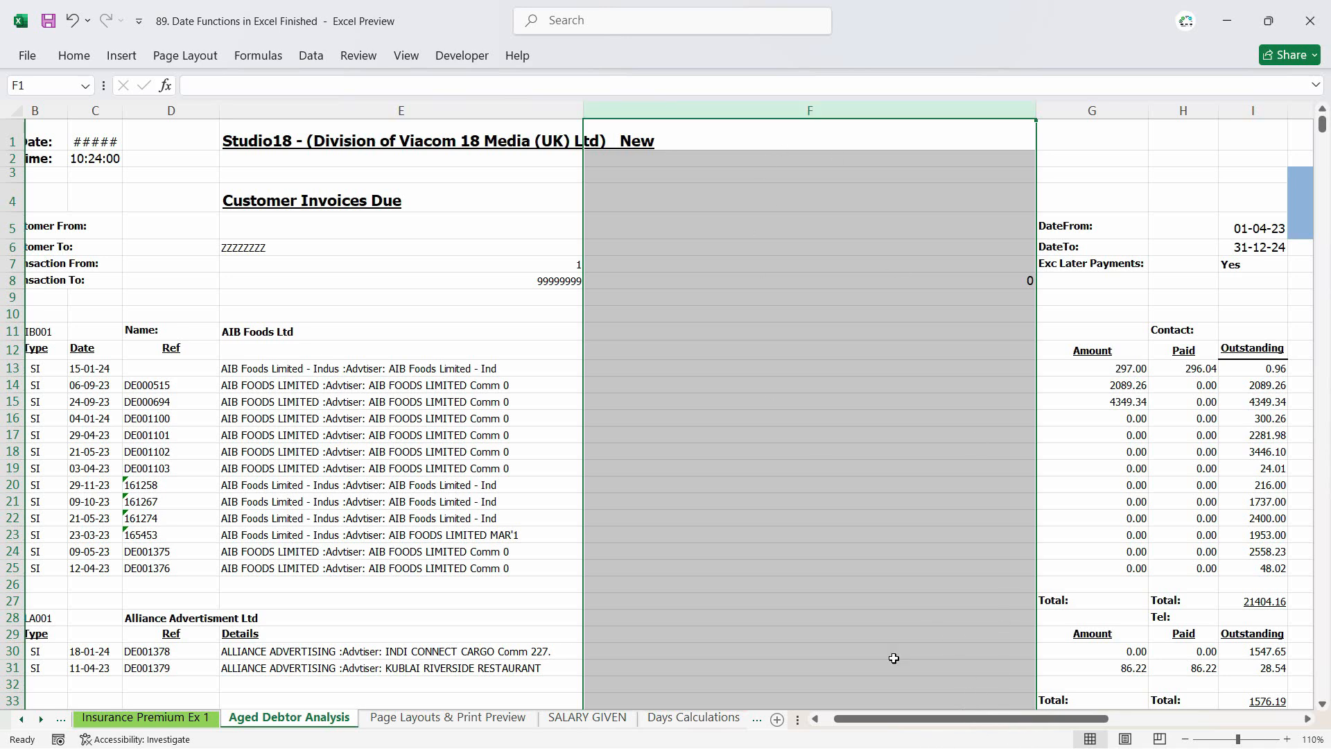
{"action": "right_click", "coordinate": [761, 128]}
{"action": "left_click", "coordinate": [823, 313]}
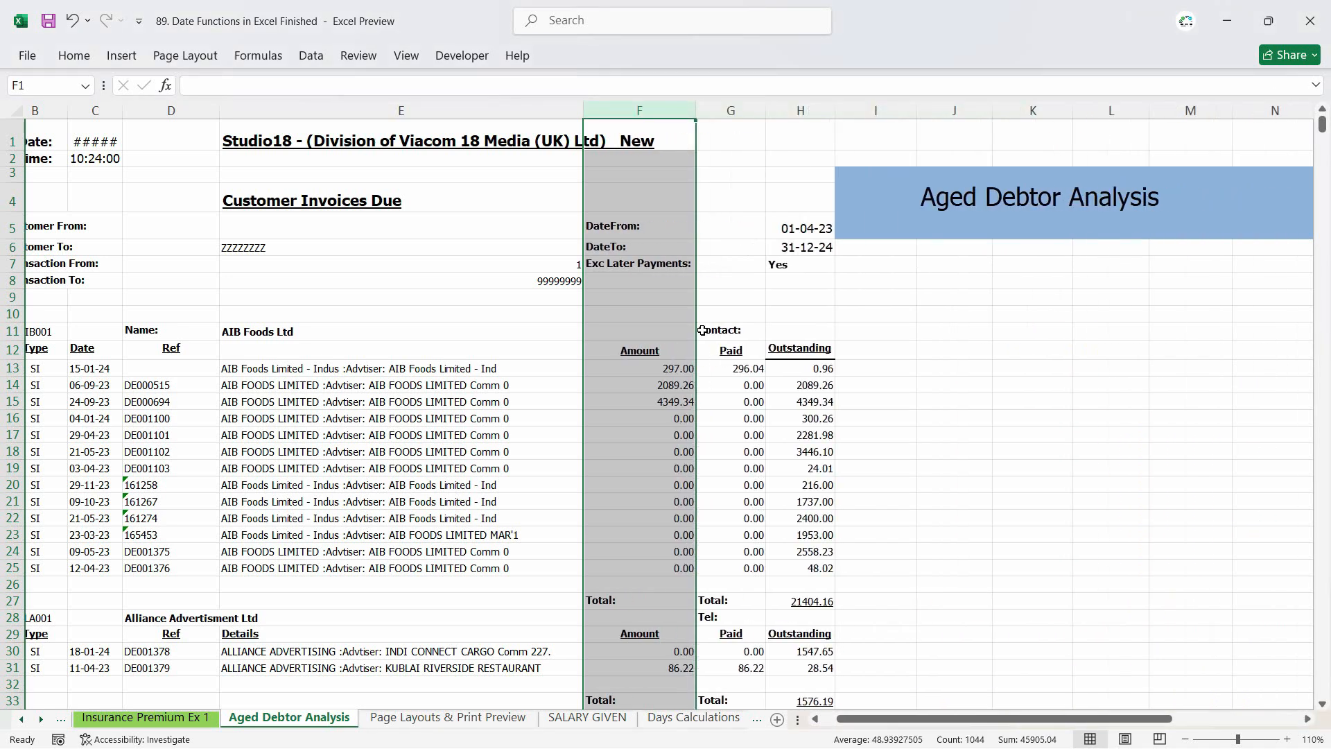
- Narrow column E, which holds the invoice details, to bring the amount columns closer
{"action": "left_click", "coordinate": [687, 347]}
{"action": "left_click_drag", "start_coordinate": [586, 119], "coordinate": [541, 119]}
{"action": "left_click", "coordinate": [610, 418]}
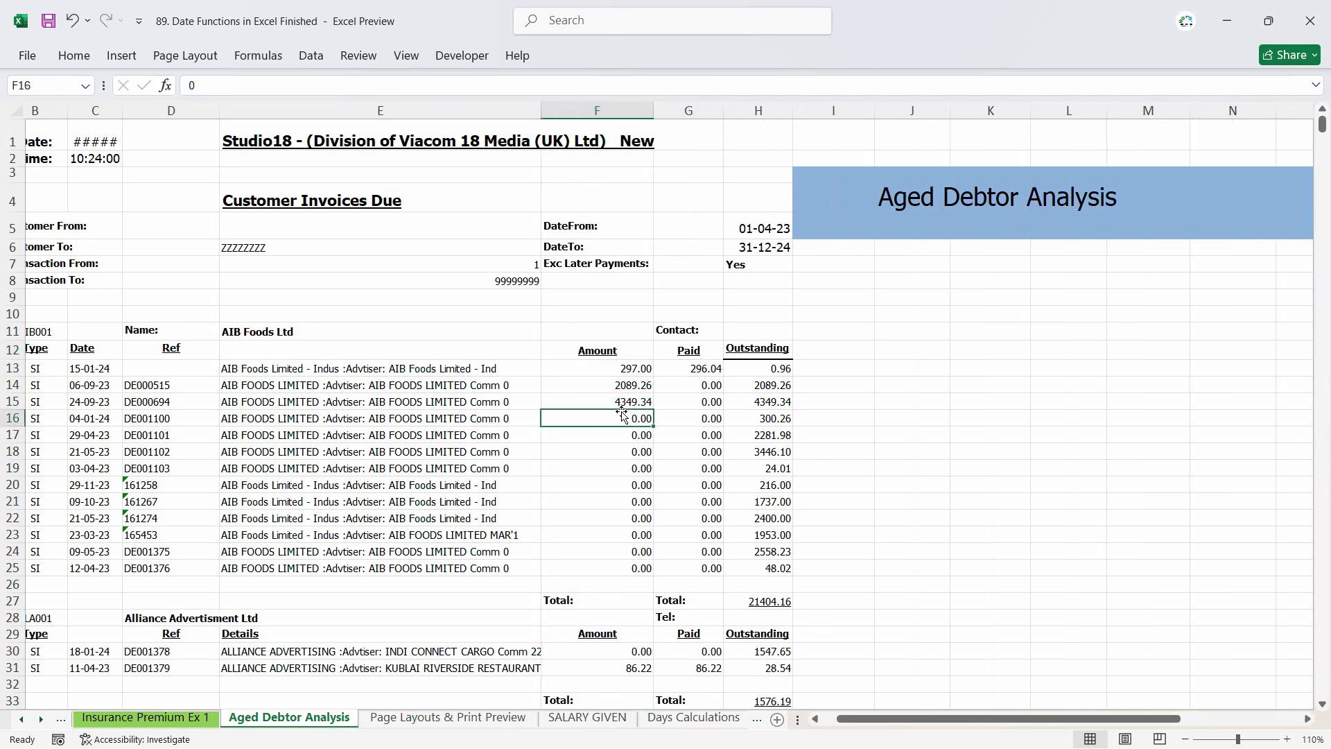
- Enter 0 in cell I11, above the header row and beside the Outstanding column
{"action": "left_click", "coordinate": [834, 332]}
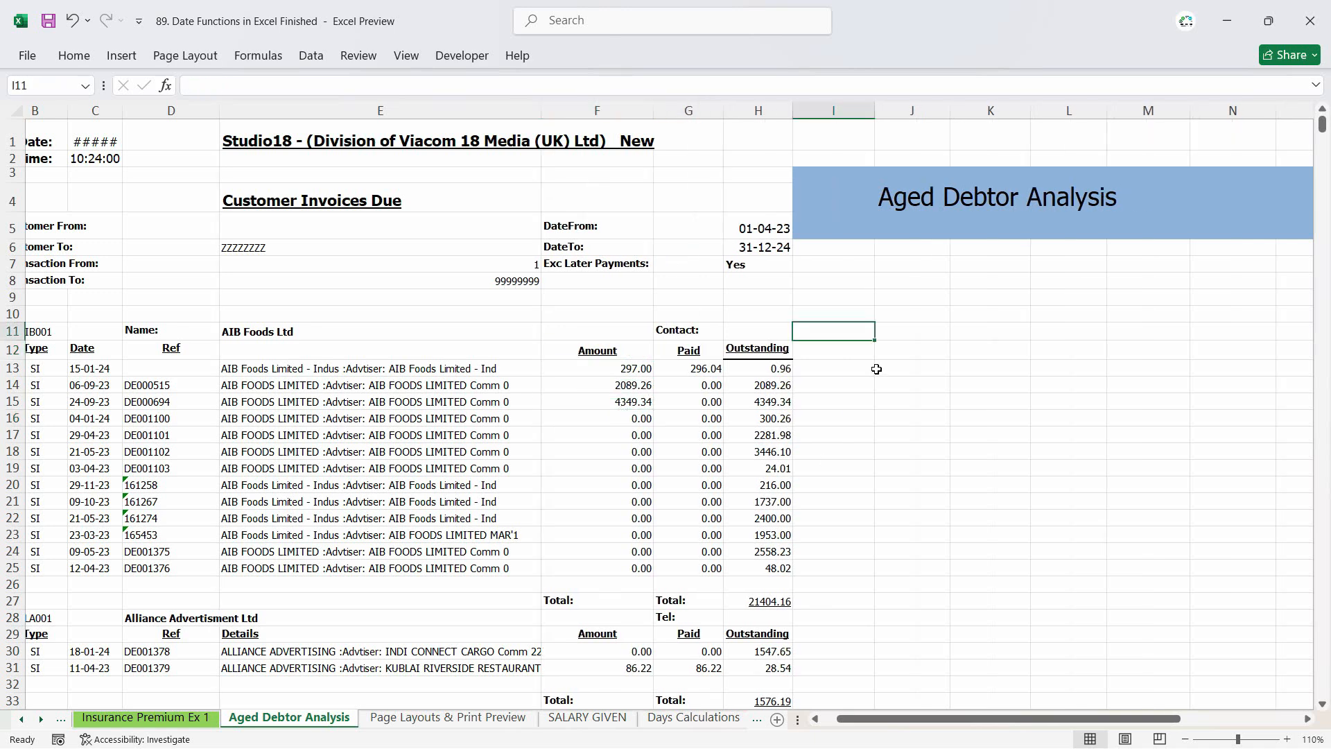
{"action": "type", "text": "0"}
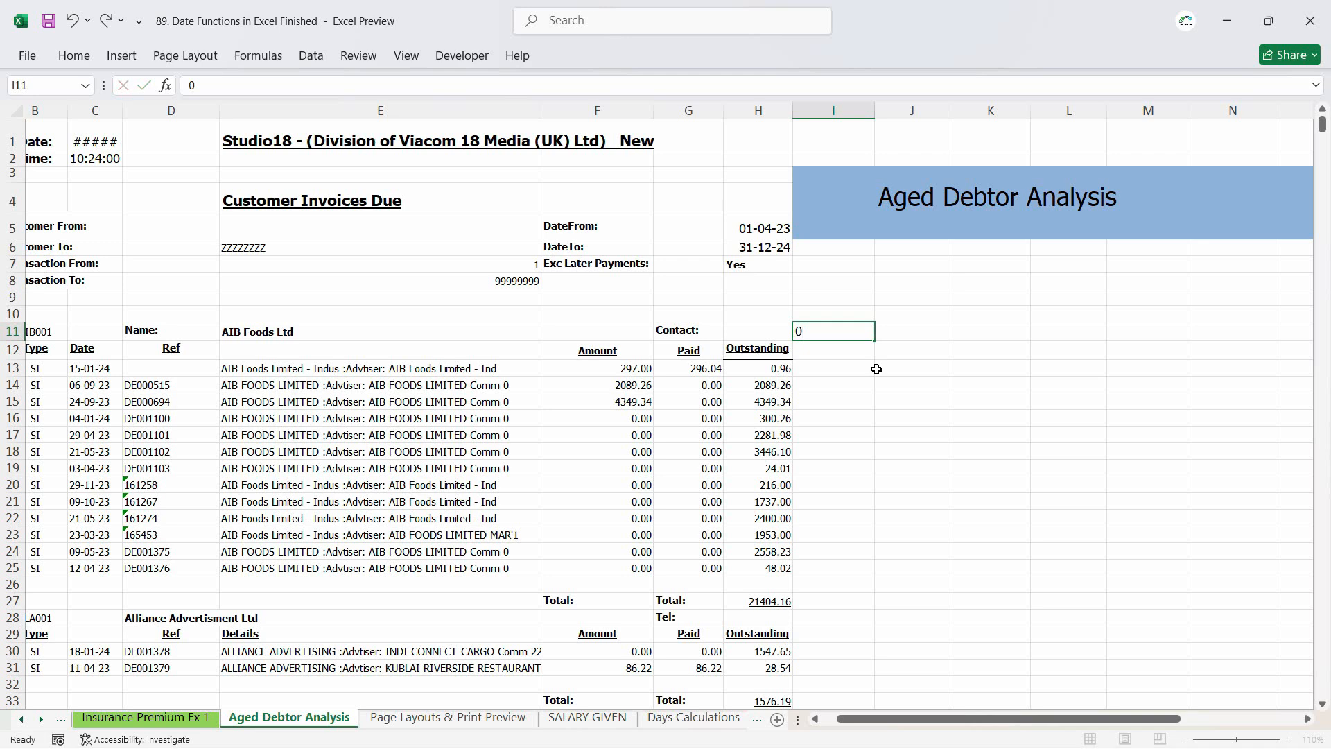
{"action": "key", "text": "Return"}
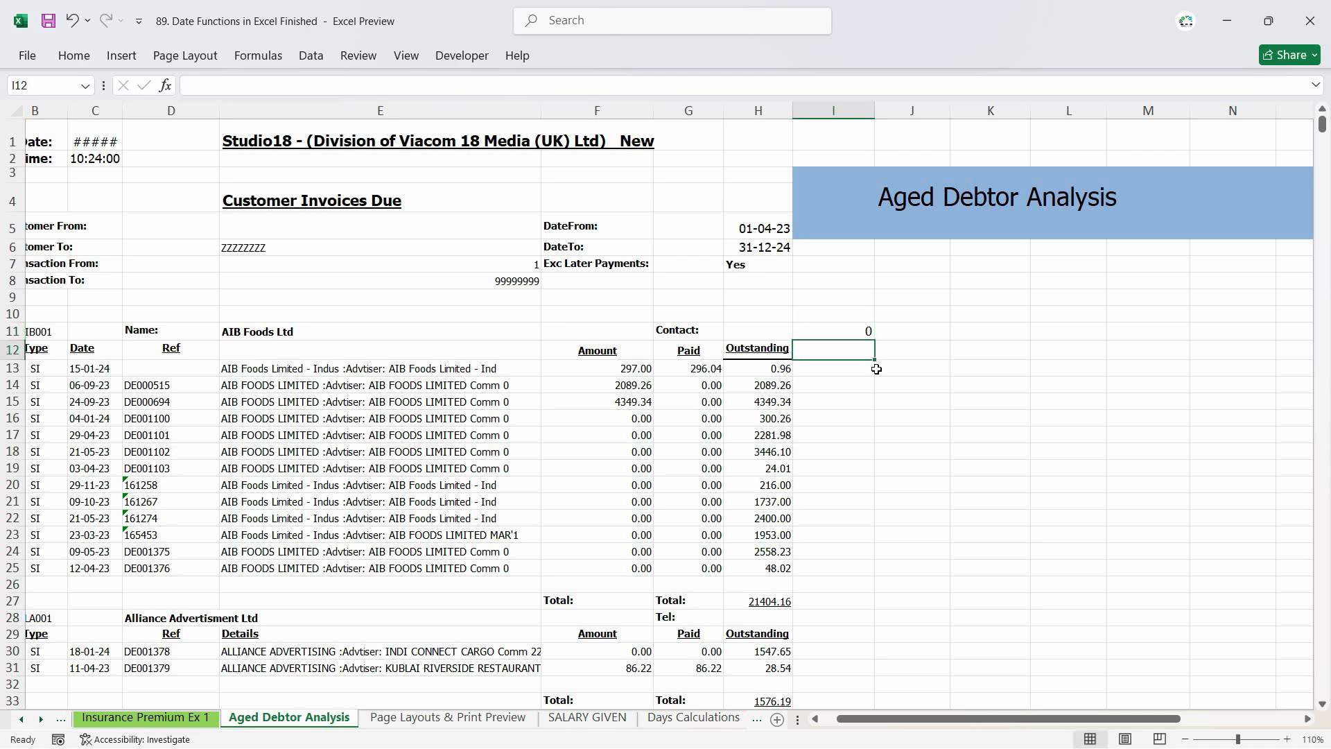
{"action": "key", "text": "Up"}
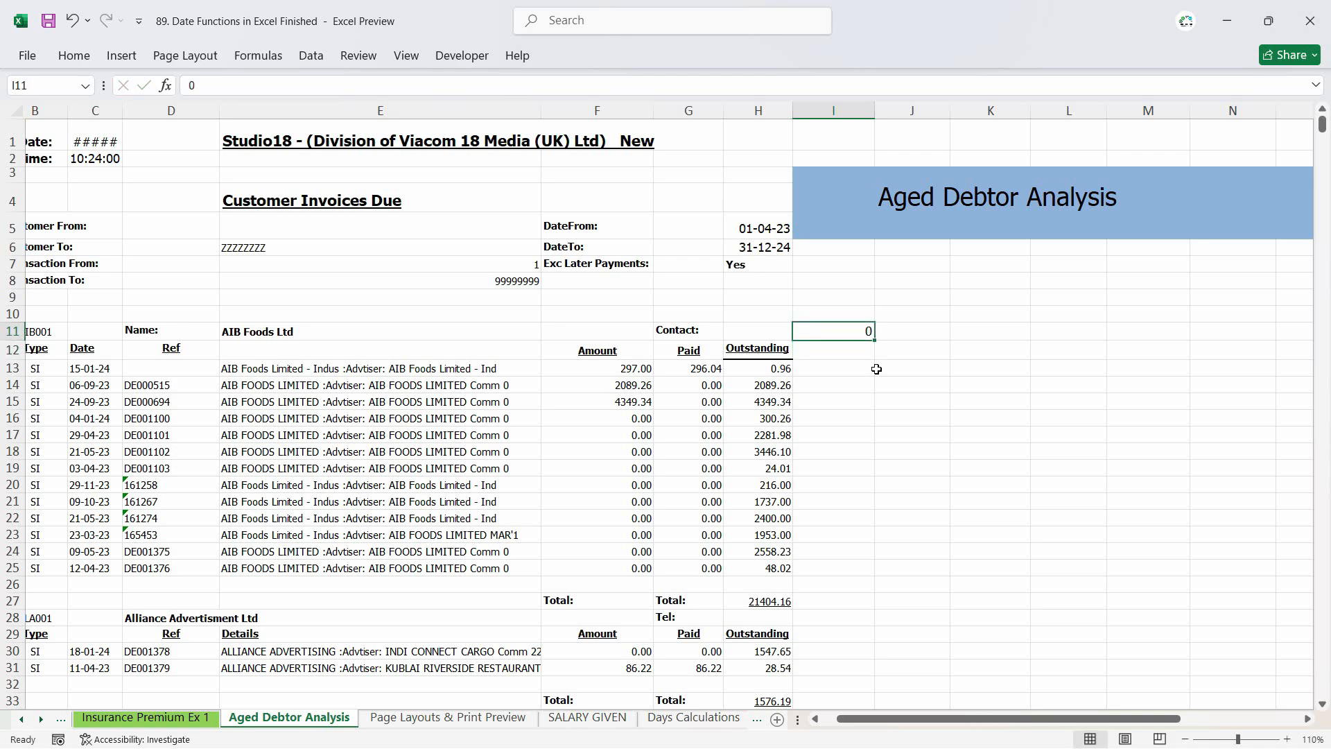
{"action": "type", "text": "0-30 Days"}
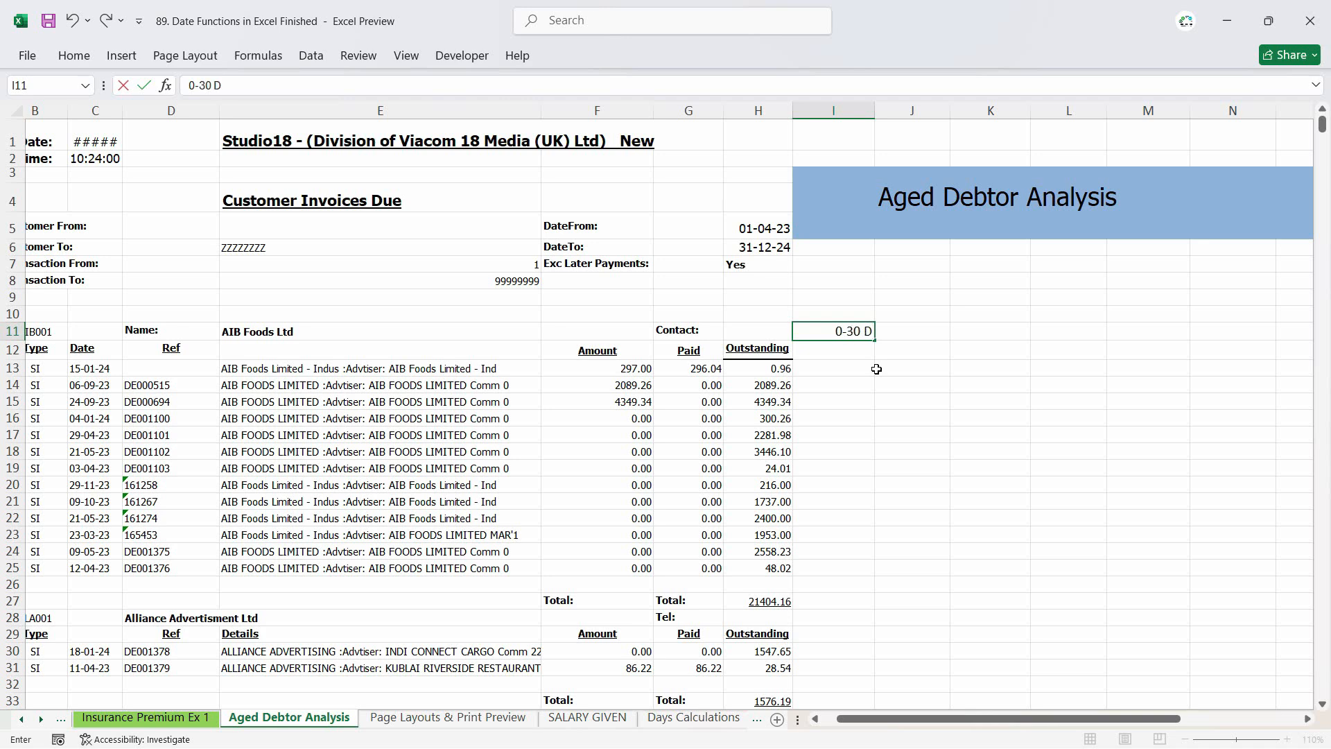
{"action": "key", "text": "Return"}
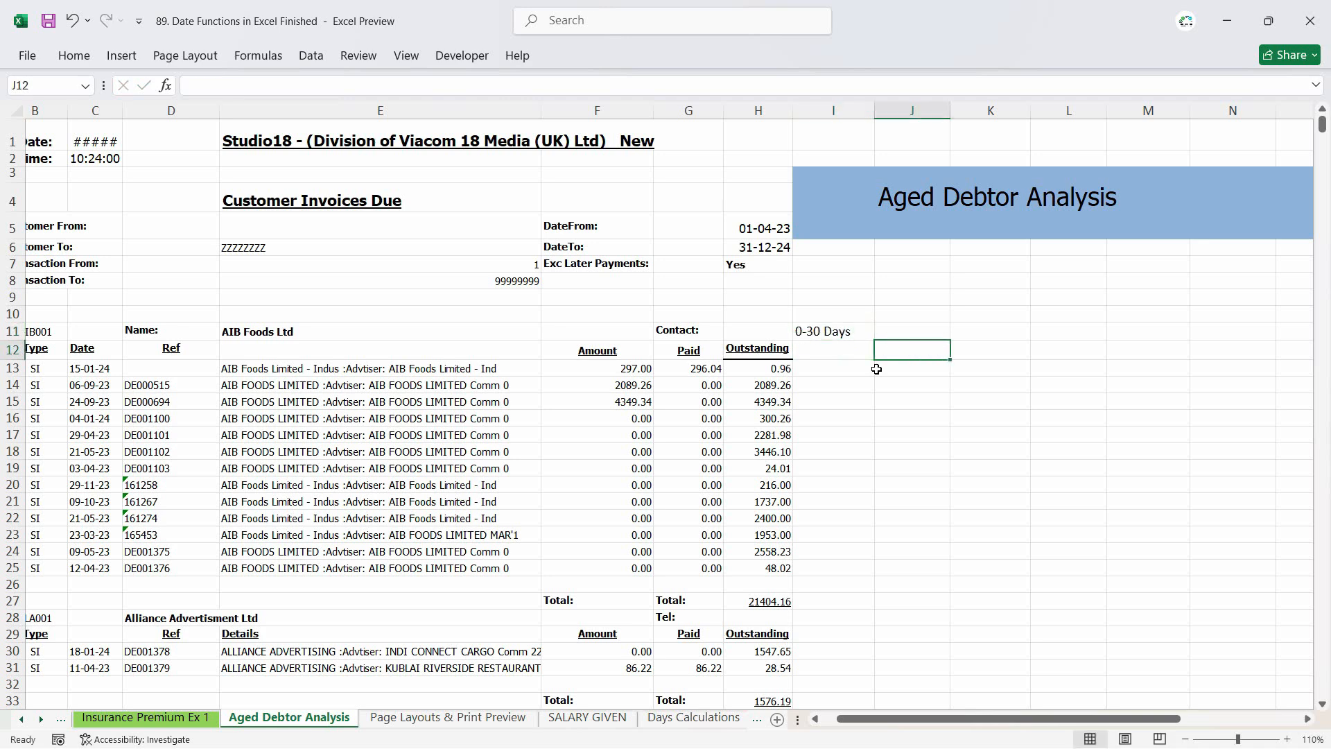
{"action": "key", "text": "Up"}
{"action": "key", "text": "Delete"}
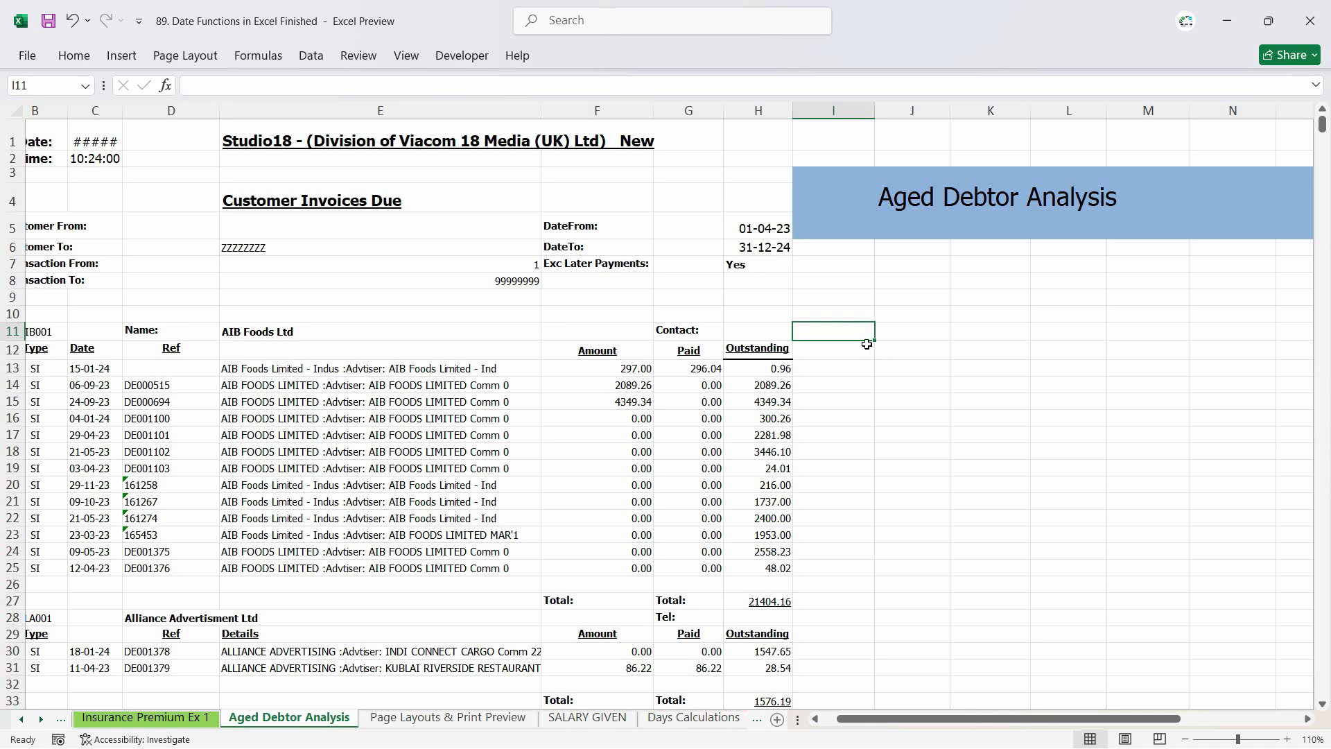
- Enter the first ageing band's limits beside Outstanding, 0 in I11 and 30 in I12
{"action": "type", "text": "0"}
{"action": "key", "text": "Return"}
{"action": "type", "text": "30"}
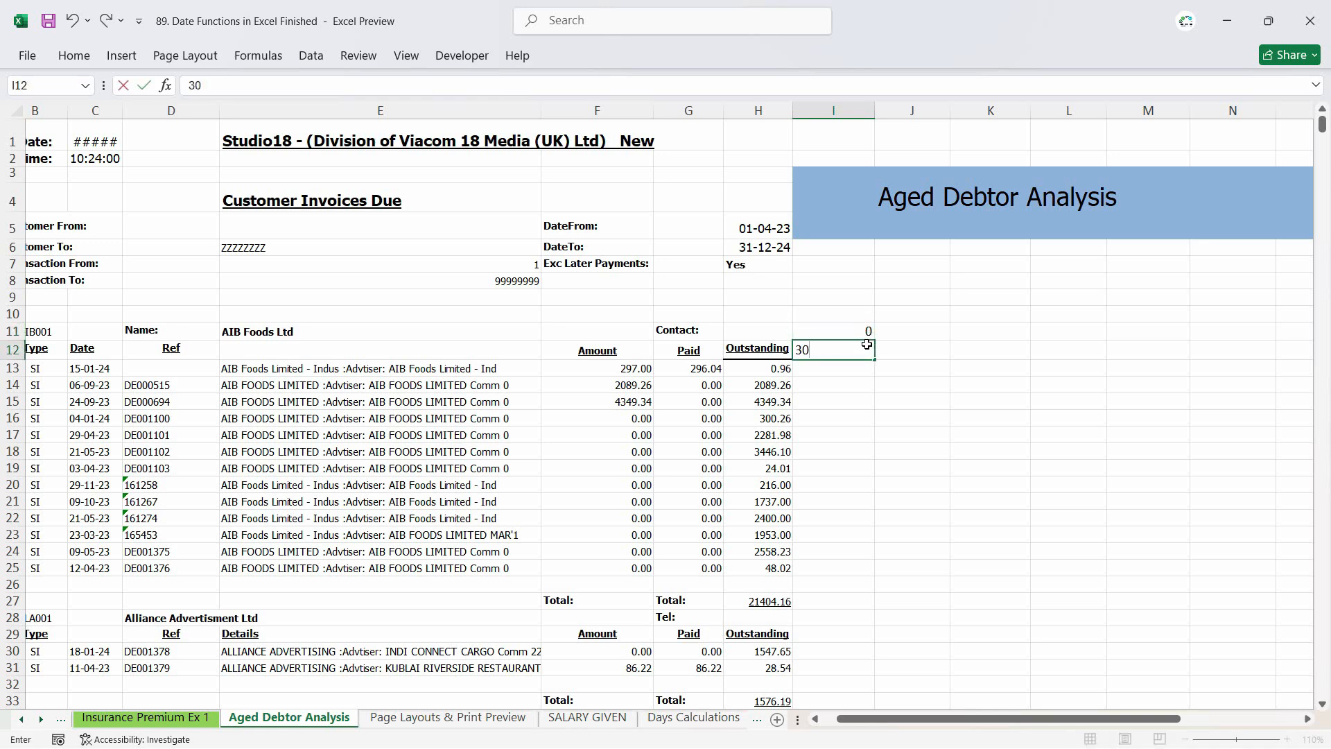
{"action": "key", "text": "Return"}
{"action": "left_click_drag", "start_coordinate": [855, 334], "coordinate": [860, 350]}
- Enter the next two ageing bands, 31 and 60 in J11:J12 and 61 and 90 in K11:K12
{"action": "left_click", "coordinate": [935, 334]}
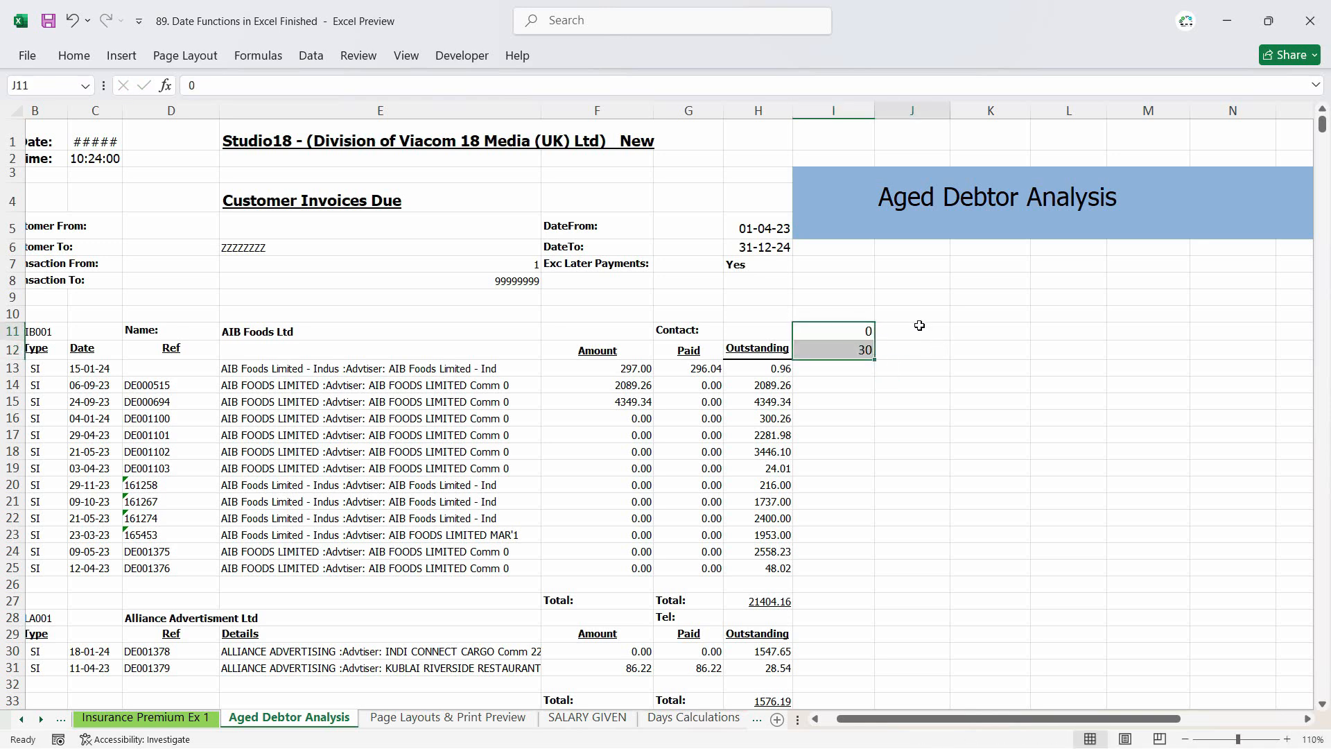
{"action": "type", "text": "31"}
{"action": "key", "text": "Return"}
{"action": "type", "text": "60"}
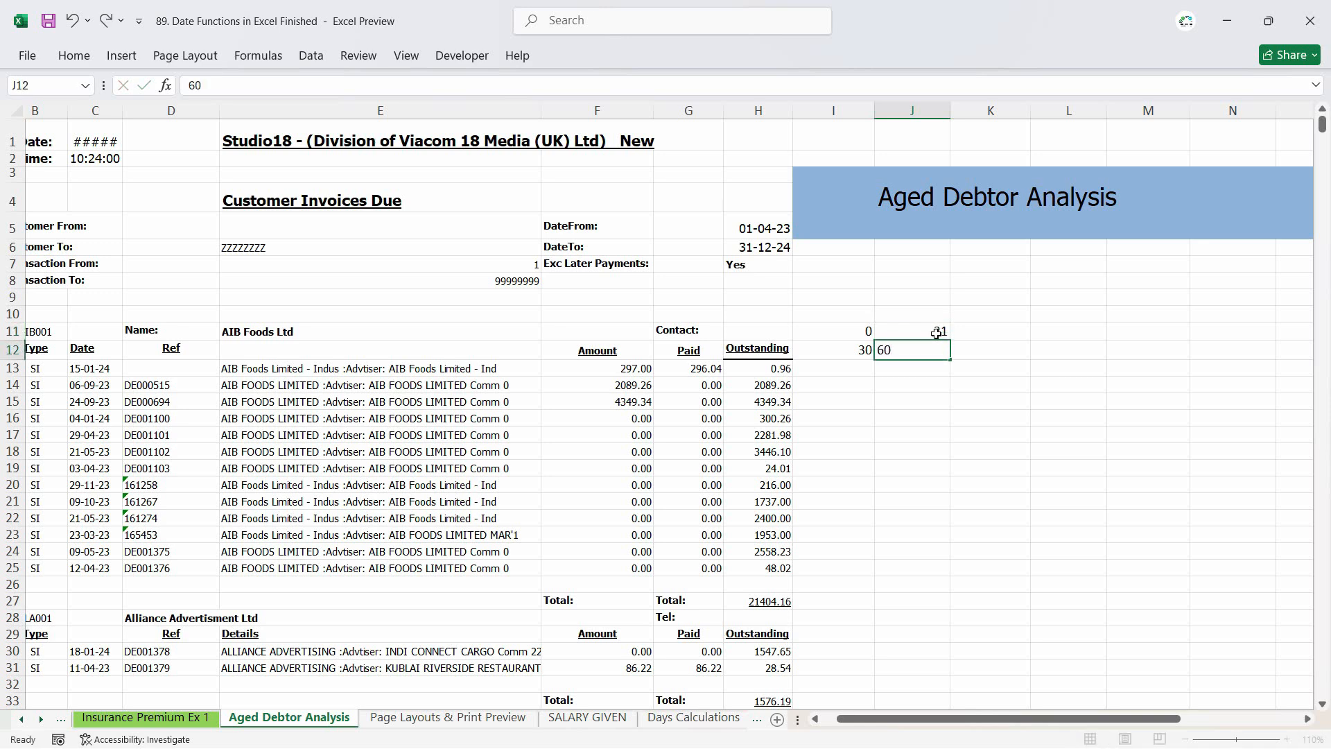
{"action": "key", "text": "Return"}
{"action": "left_click", "coordinate": [1010, 332]}
{"action": "type", "text": "61"}
{"action": "key", "text": "Return"}
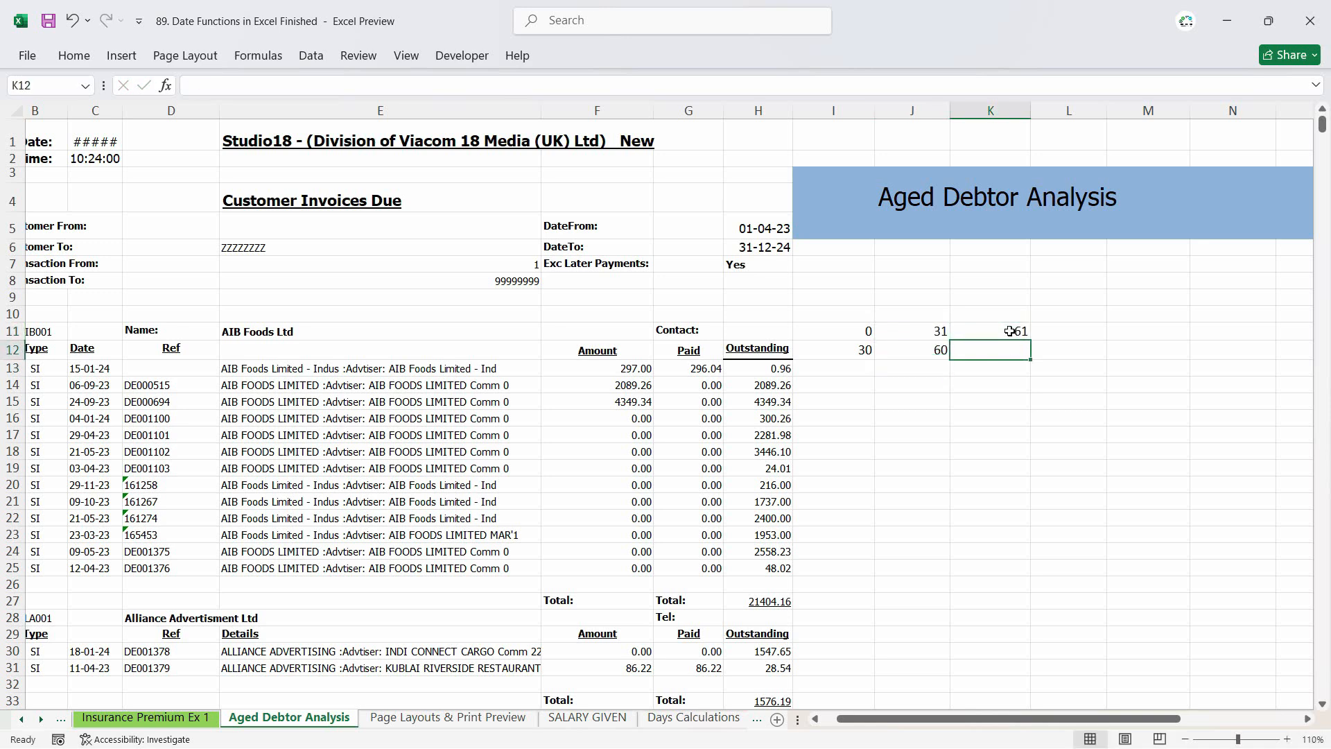
{"action": "type", "text": "90"}
{"action": "key", "text": "Tab"}
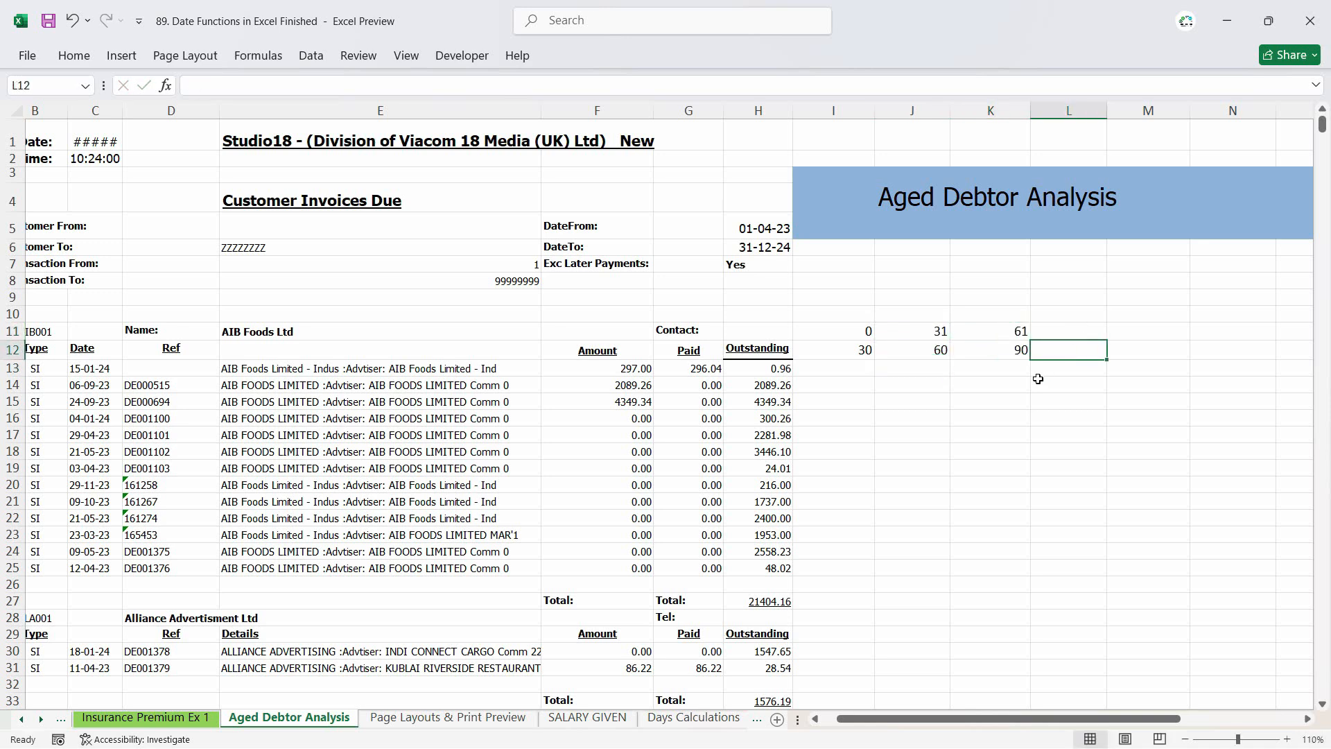
- Extend the 31, 61 series of lower limits in row 11 across to column U
{"action": "left_click", "coordinate": [937, 335]}
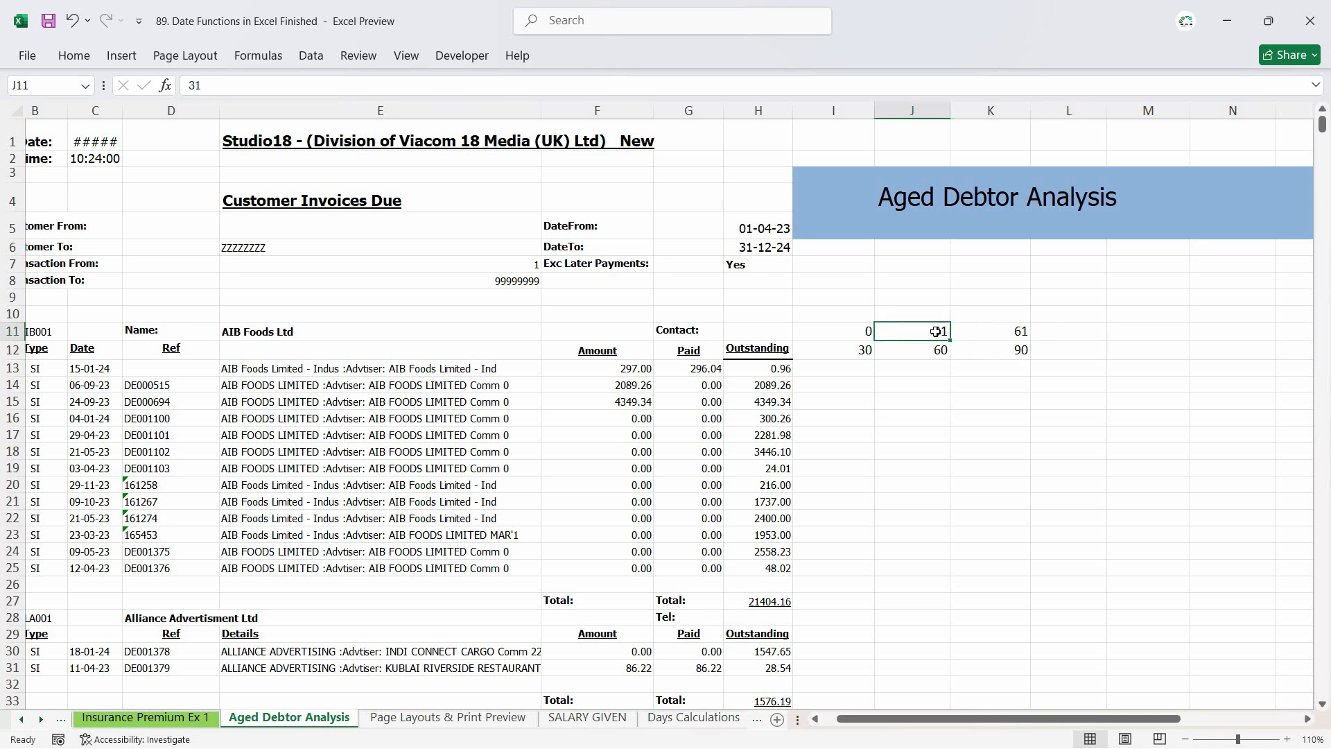
{"action": "mouse_move", "coordinate": [947, 331]}
{"action": "left_mouse_down"}
{"action": "mouse_move", "coordinate": [1007, 331]}
{"action": "mouse_move", "coordinate": [934, 331]}
{"action": "mouse_move", "coordinate": [1004, 331]}
{"action": "left_mouse_up"}
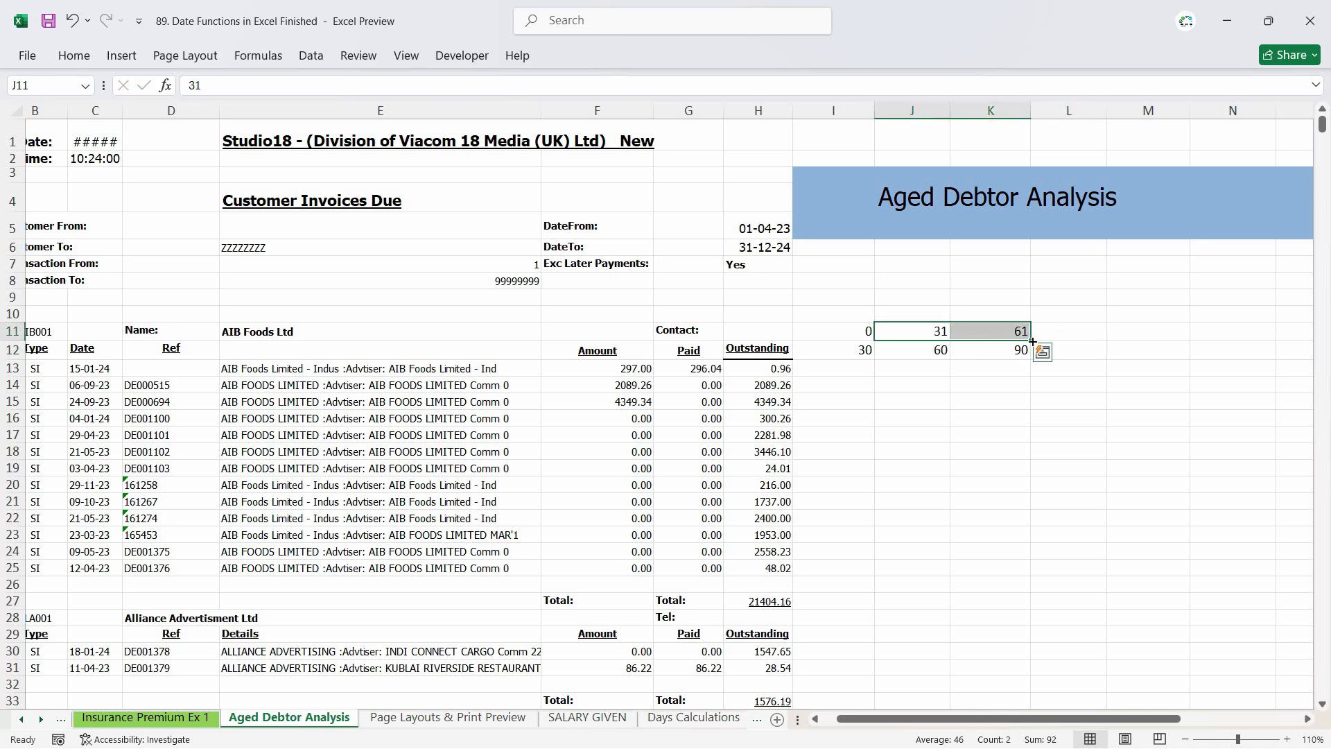
{"action": "double_click", "coordinate": [1031, 340]}
{"action": "left_click", "coordinate": [905, 336]}
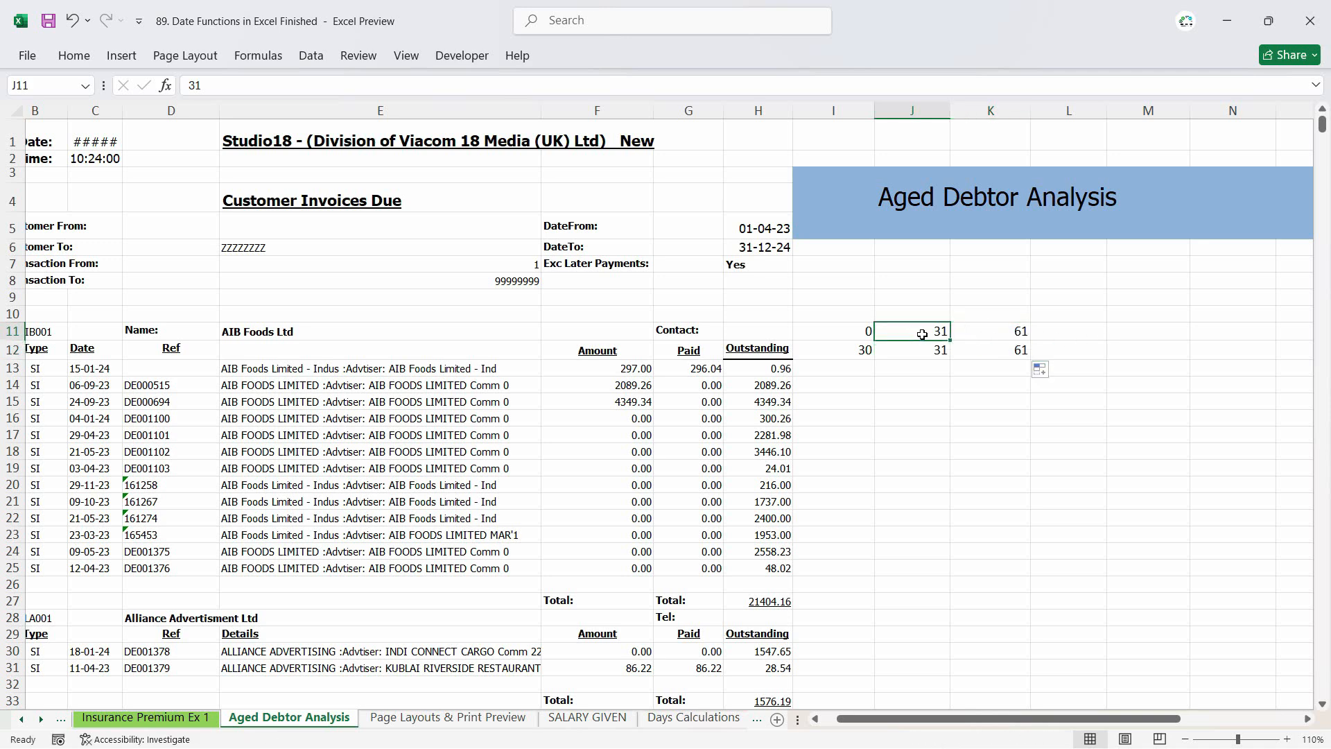
{"action": "key", "text": "ctrl+z"}
{"action": "left_click_drag", "start_coordinate": [1031, 340], "coordinate": [1218, 335]}
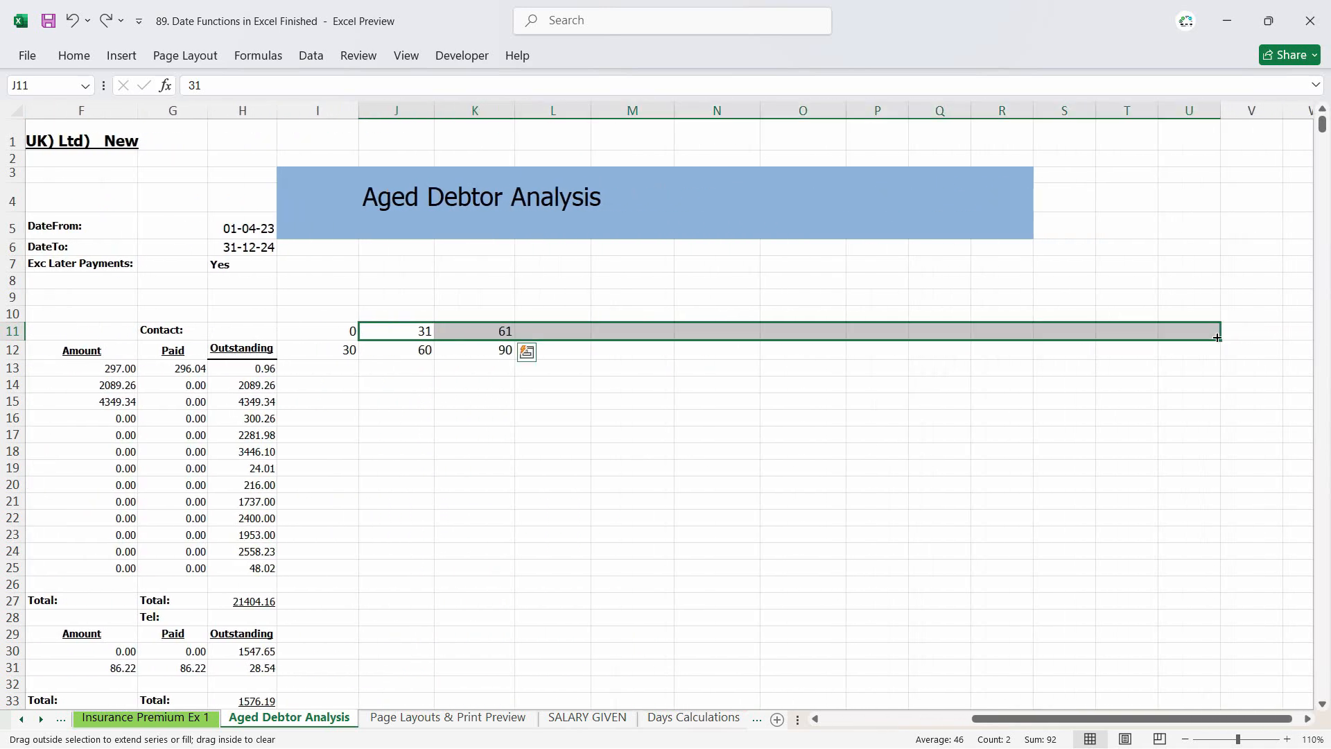
- Extend the 60, 90 series of upper limits in row 12 across to column U
{"action": "left_click_drag", "start_coordinate": [425, 356], "coordinate": [513, 362]}
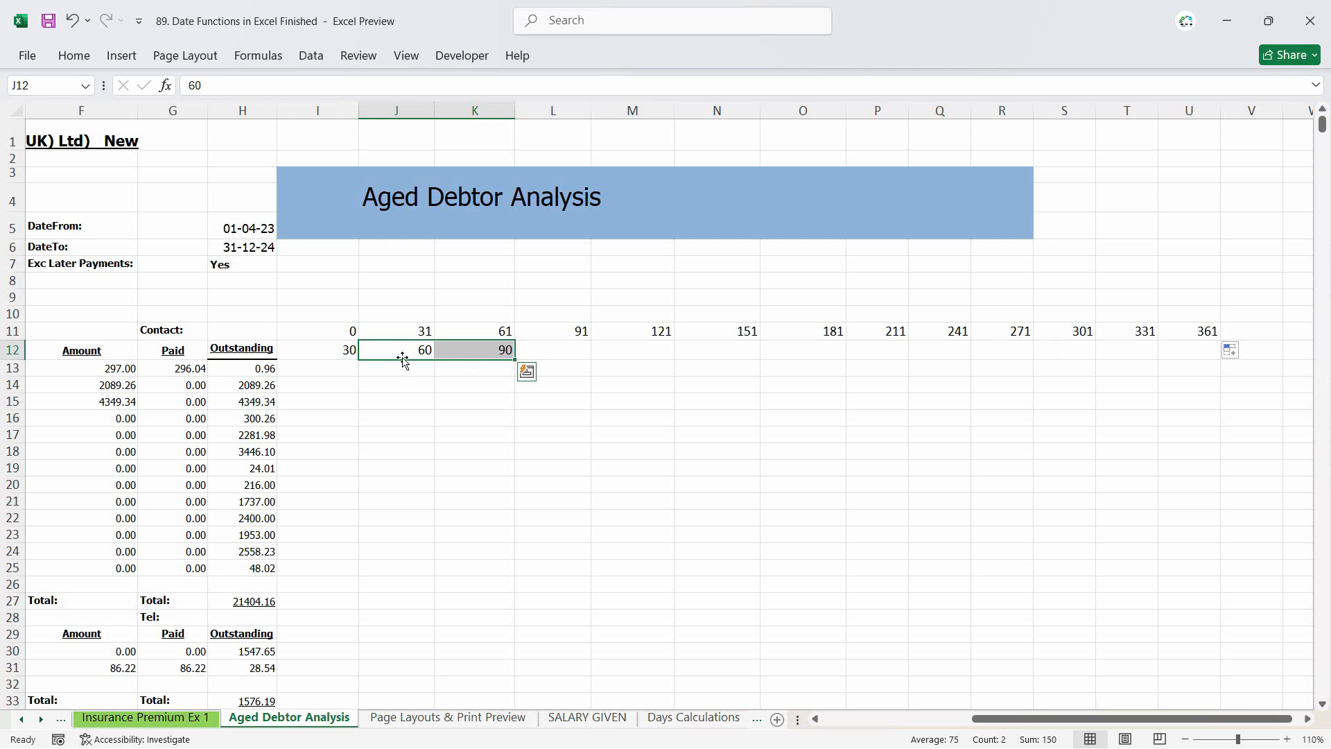
{"action": "left_click_drag", "start_coordinate": [402, 356], "coordinate": [1194, 354]}
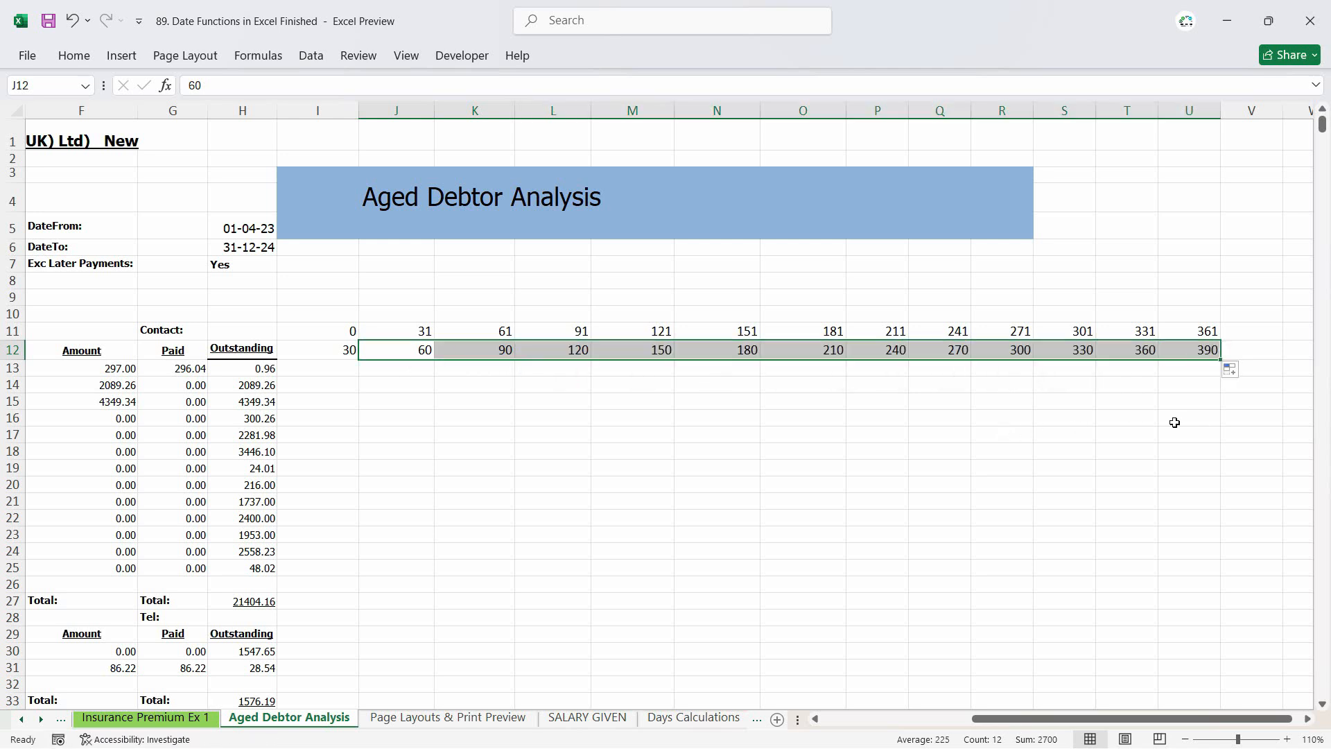
{"action": "left_click", "coordinate": [1123, 395]}
- Clear the surplus limits in U11:U12 so that the numbered bands stop at 360 days
{"action": "left_click", "coordinate": [1138, 348]}
{"action": "key", "text": "Up"}
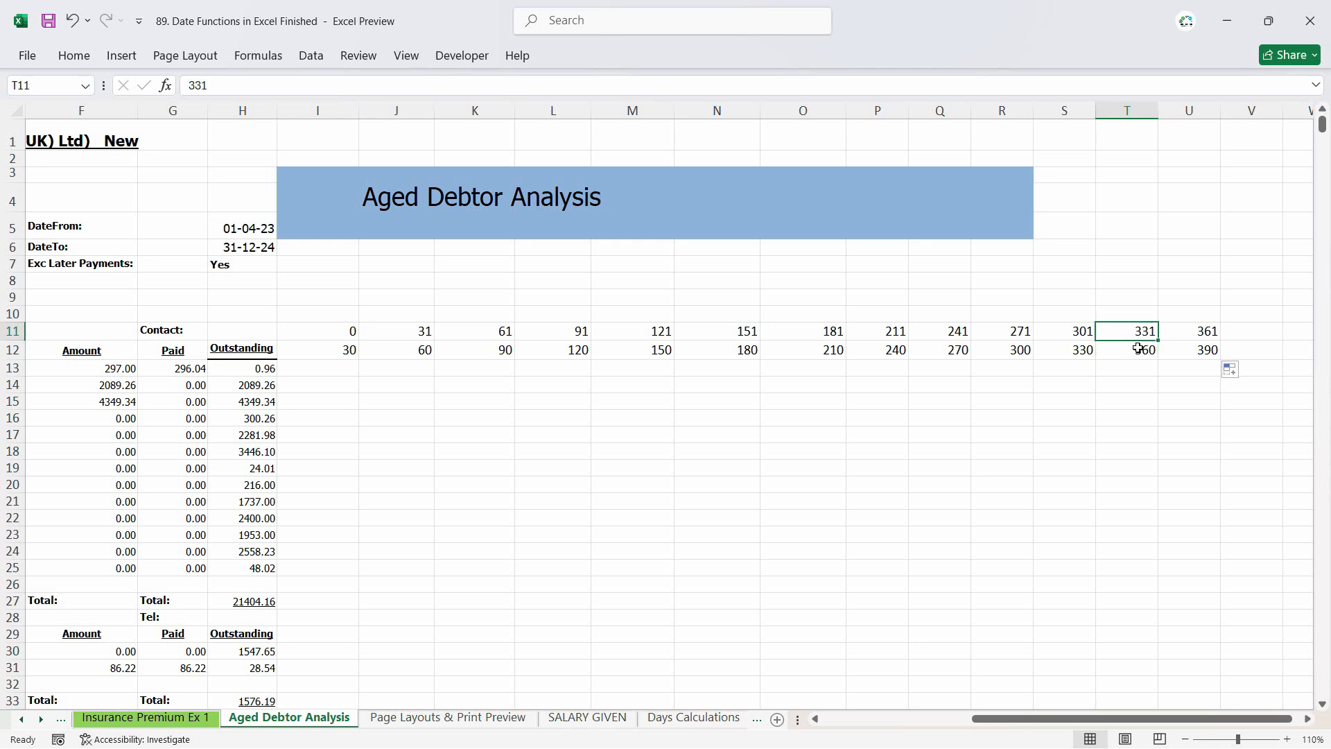
{"action": "left_click", "coordinate": [1140, 350]}
{"action": "left_click_drag", "start_coordinate": [1204, 335], "coordinate": [1203, 350]}
{"action": "key", "text": "Delete"}
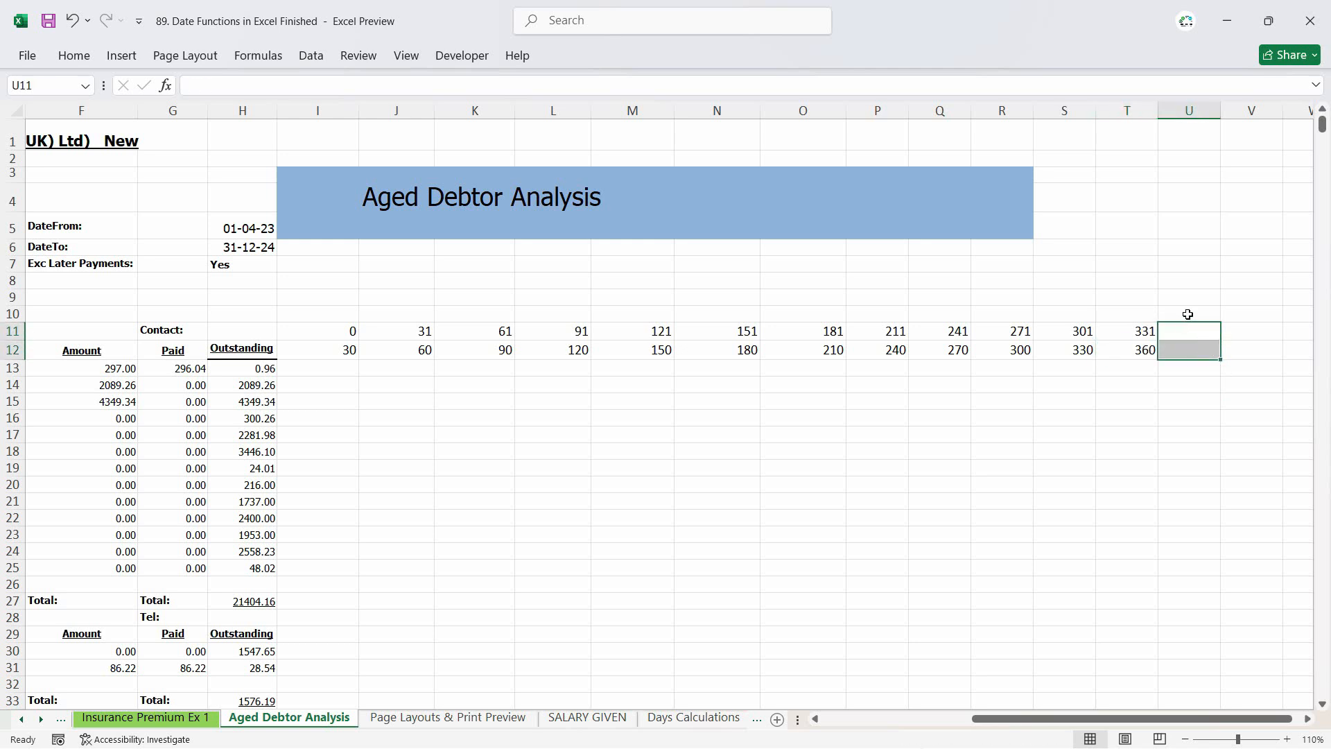
- Label the final ageing band with >360 in U12 and Older in U11
{"action": "left_click", "coordinate": [1185, 345]}
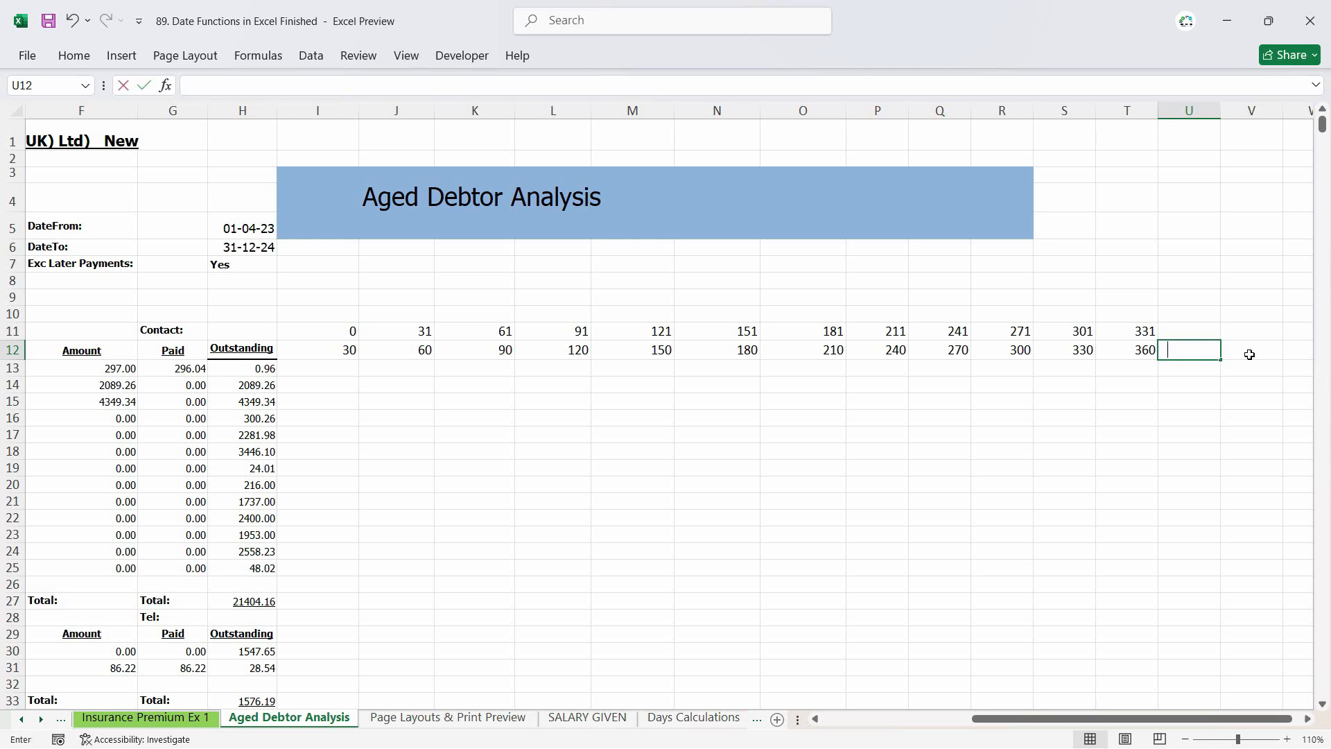
{"action": "type", "text": ">360"}
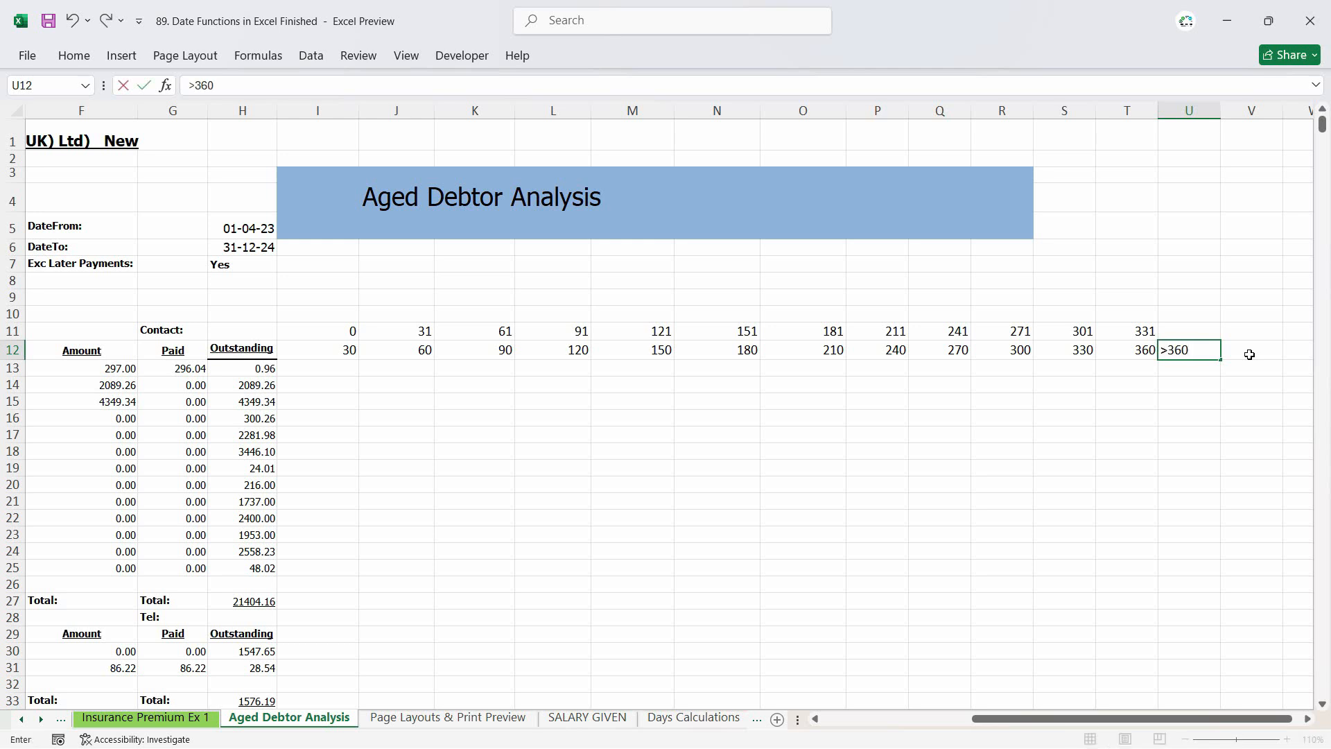
{"action": "key", "text": "Return"}
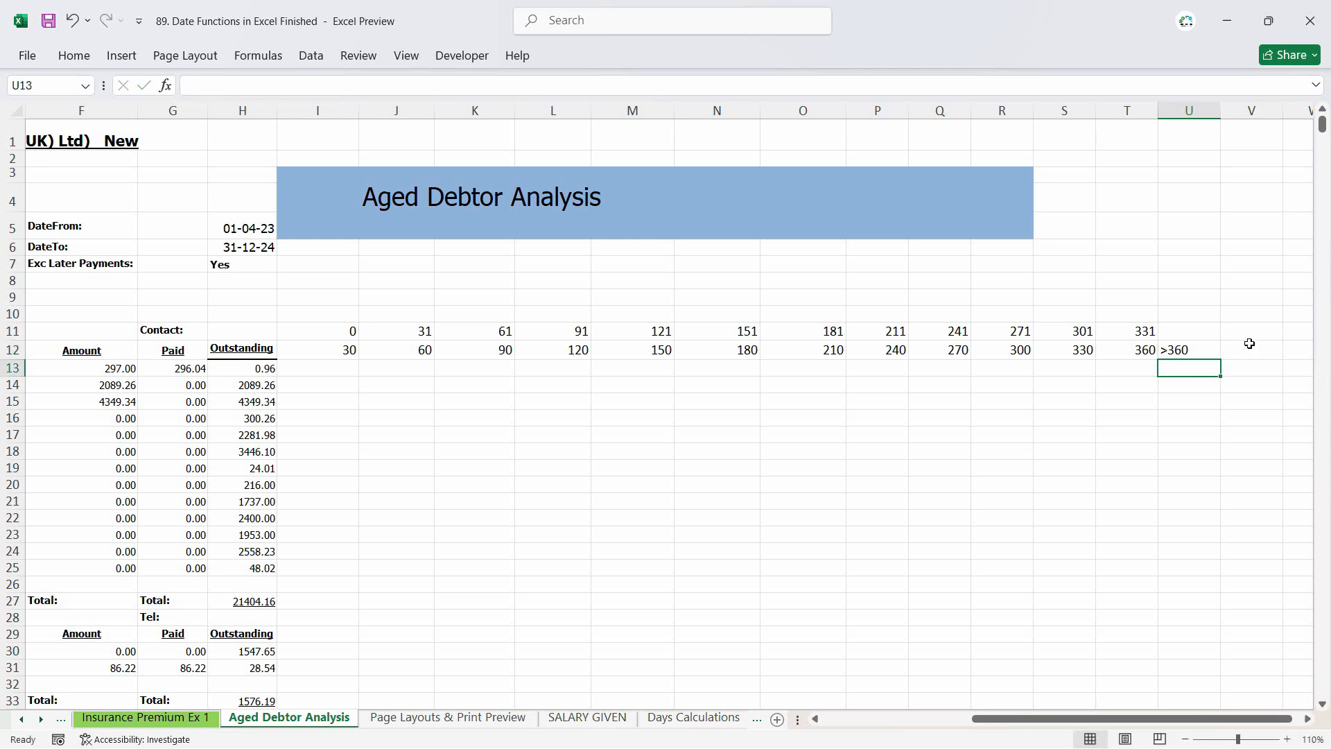
{"action": "left_click", "coordinate": [1185, 355]}
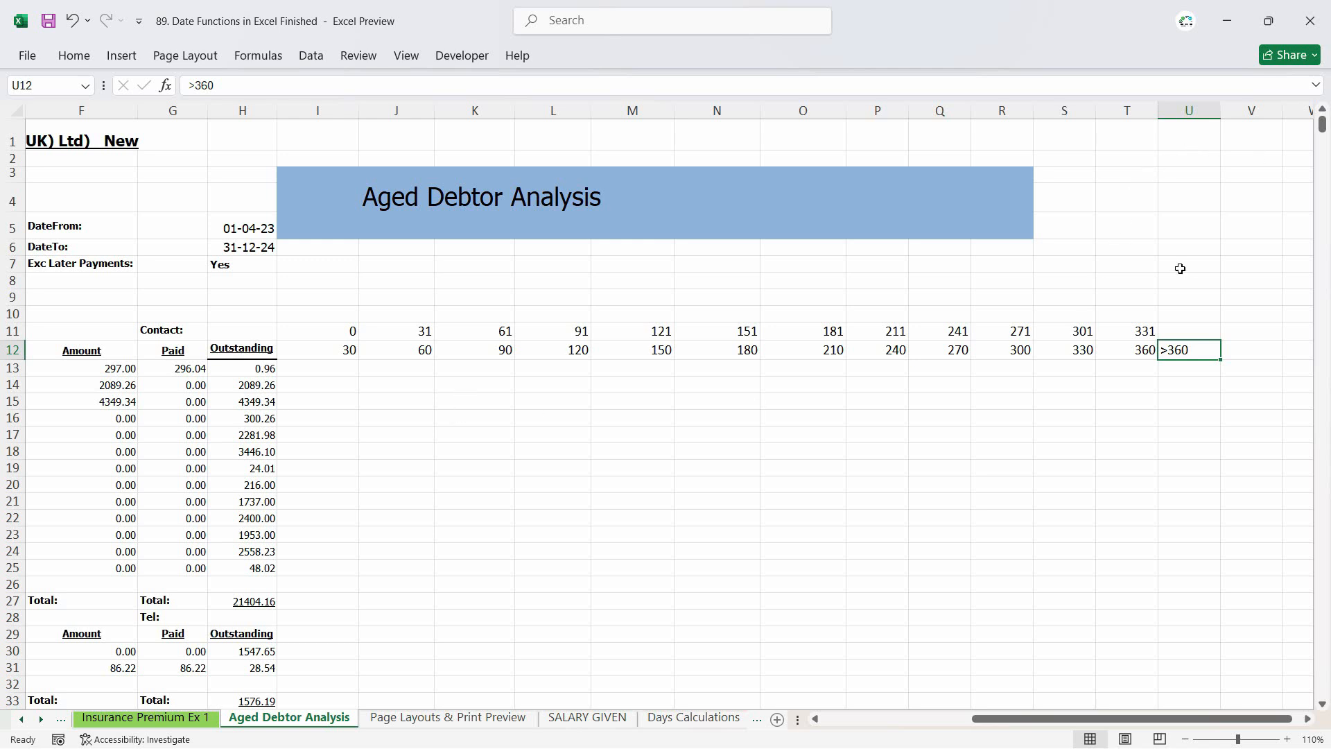
{"action": "left_click", "coordinate": [1200, 328]}
{"action": "type", "text": "Older"}
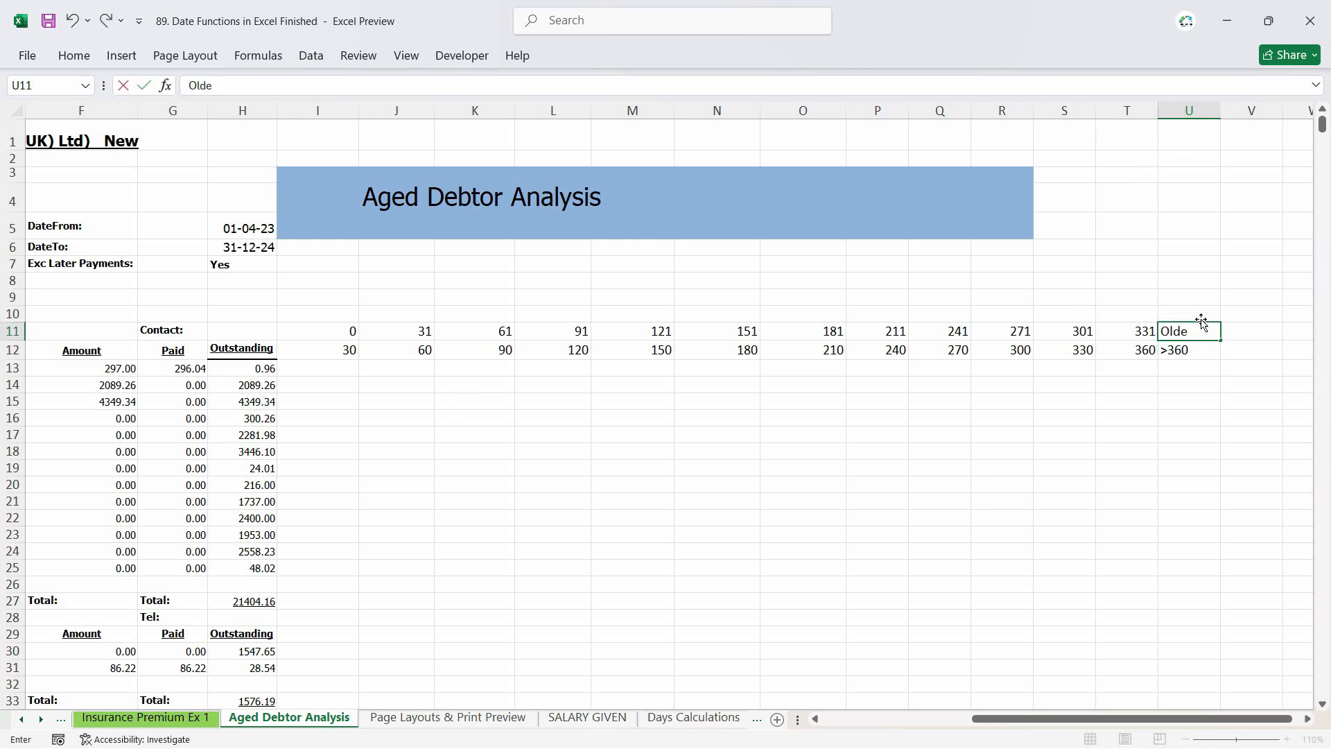
{"action": "key", "text": "Return"}
- Make the ageing band limits in I11:U12 bold
{"action": "left_click_drag", "start_coordinate": [339, 332], "coordinate": [1173, 349]}
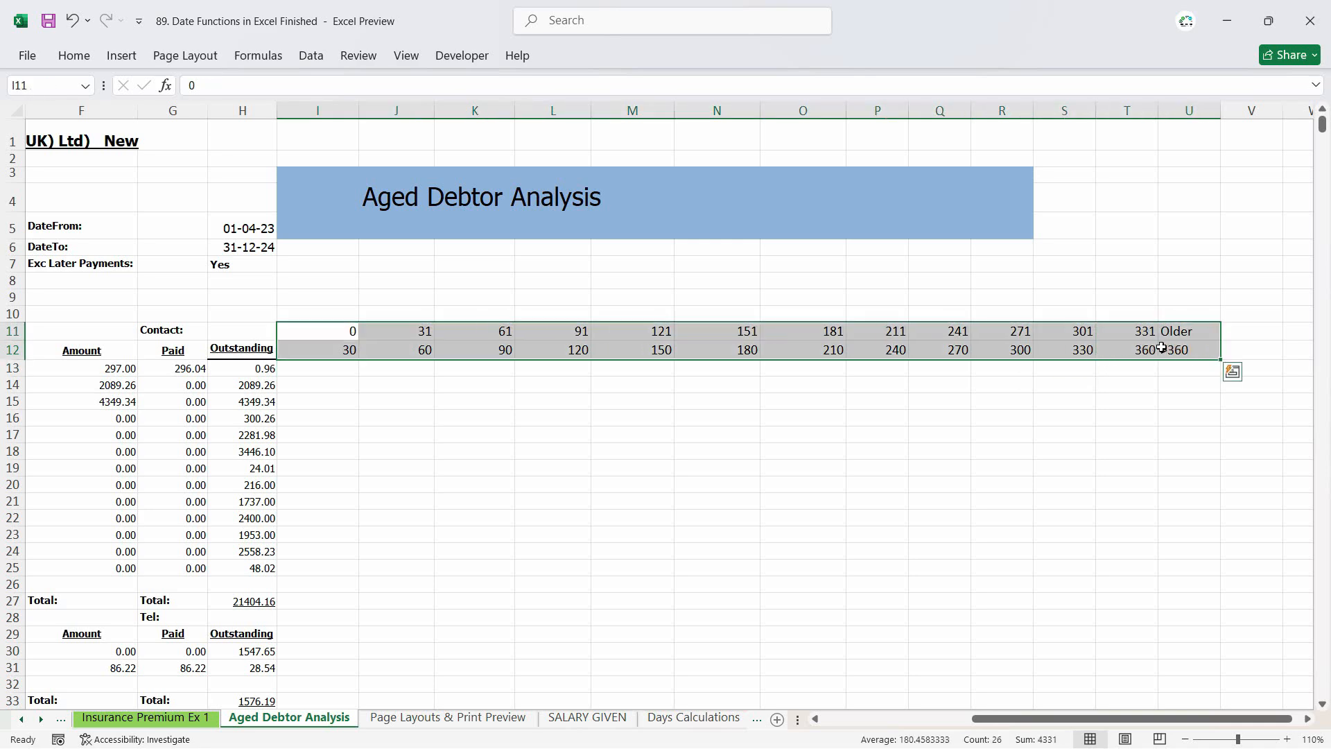
{"action": "key", "text": "ctrl+b"}
{"action": "left_click_drag", "start_coordinate": [1102, 718], "coordinate": [1005, 718]}
{"action": "left_click", "coordinate": [713, 424]}
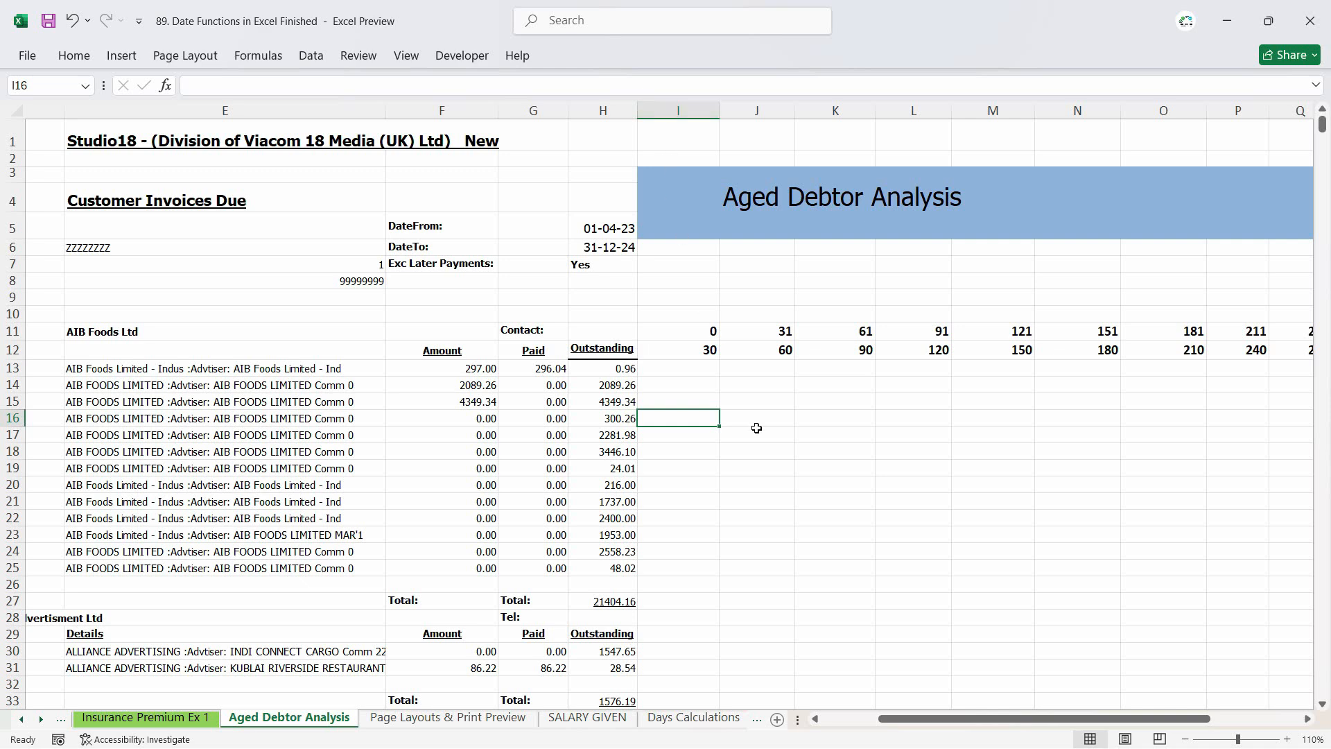
- Compare the first invoice's date in C13 with the first ageing band in column I
{"action": "left_click_drag", "start_coordinate": [972, 718], "coordinate": [967, 718]}
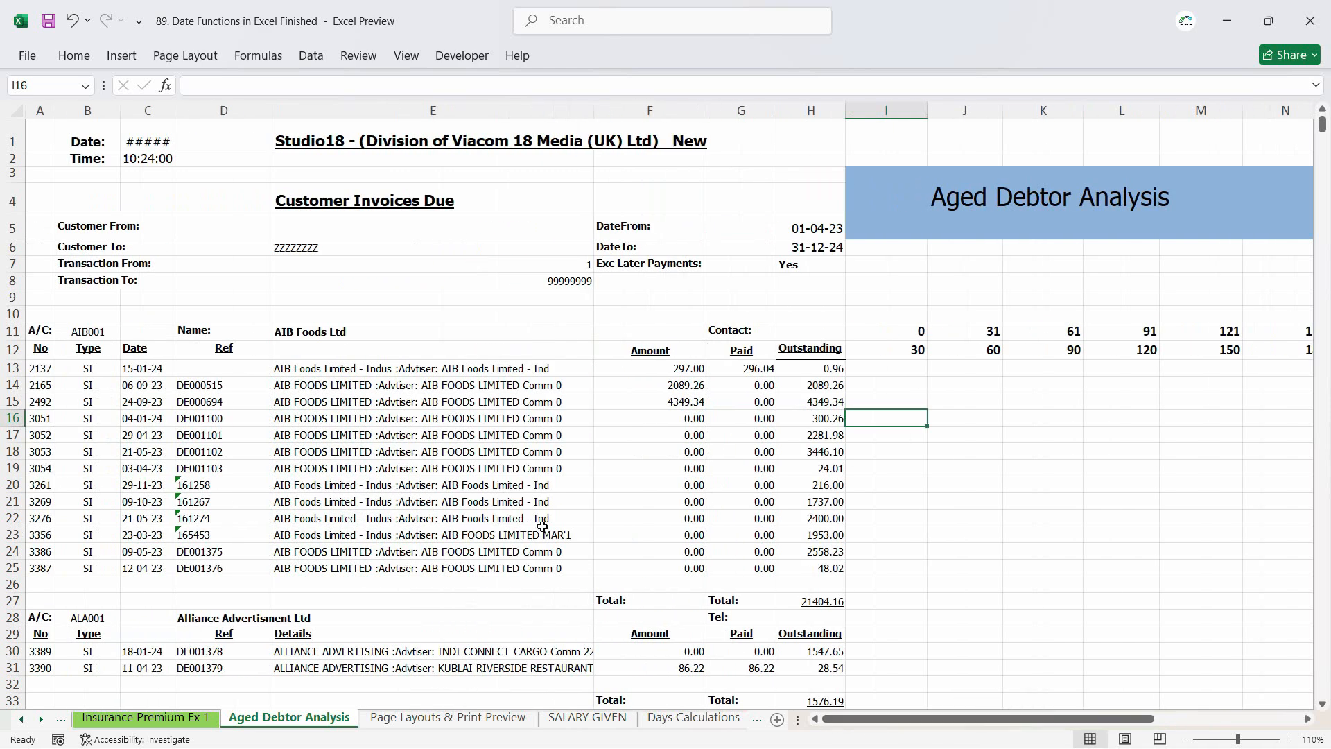
{"action": "left_click", "coordinate": [162, 373]}
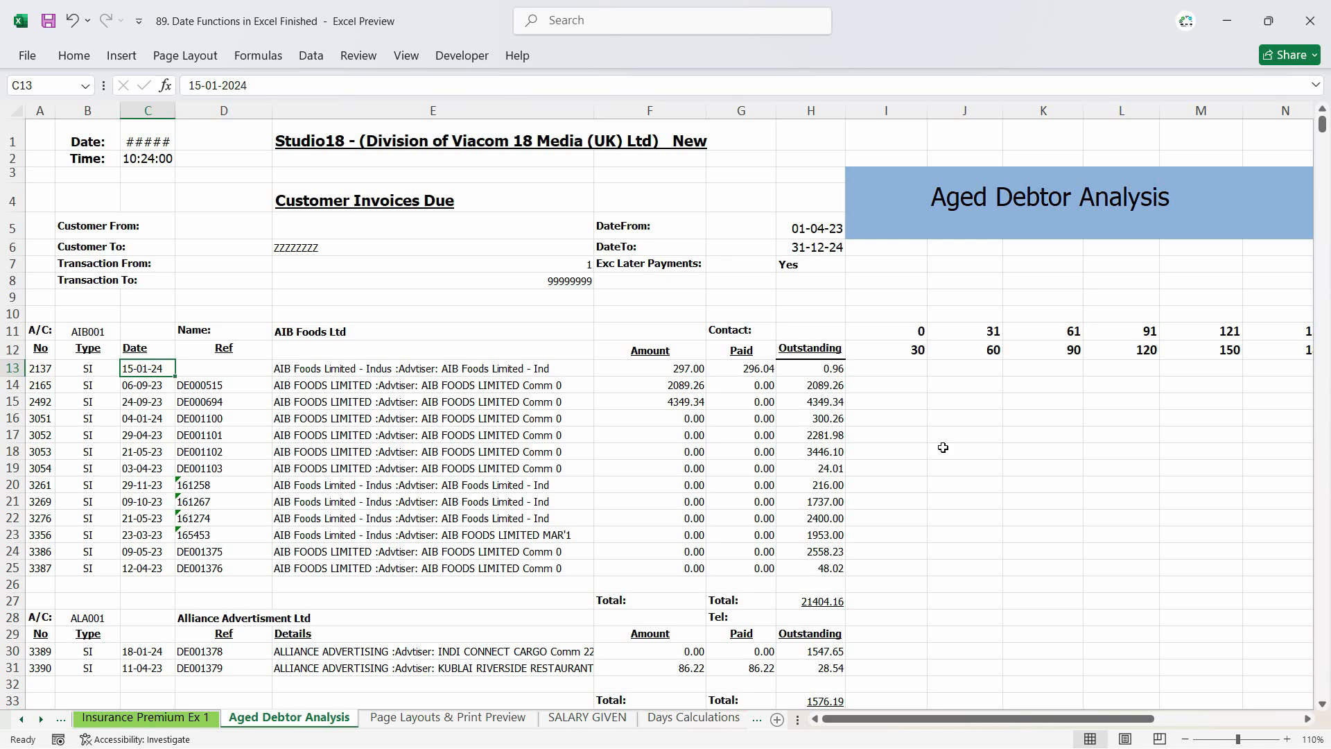
{"action": "left_click", "coordinate": [873, 336]}
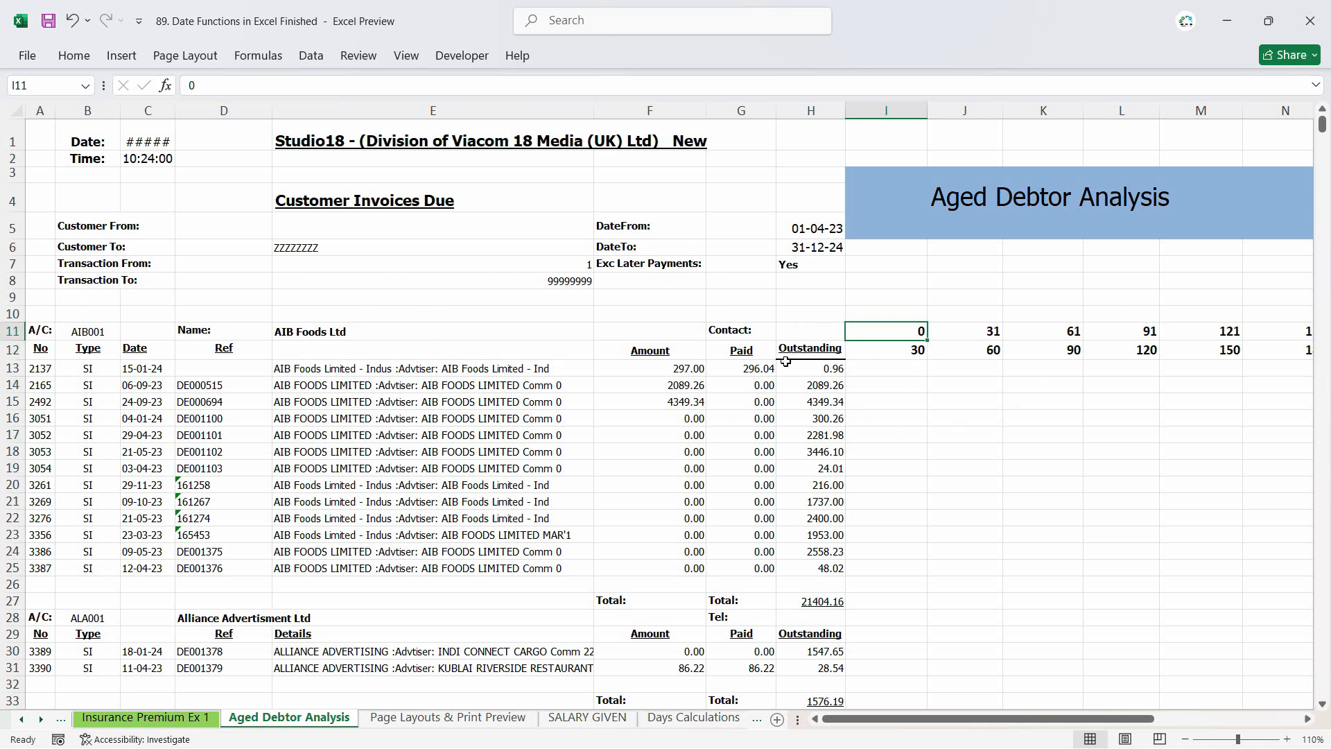
{"action": "left_click", "coordinate": [143, 369]}
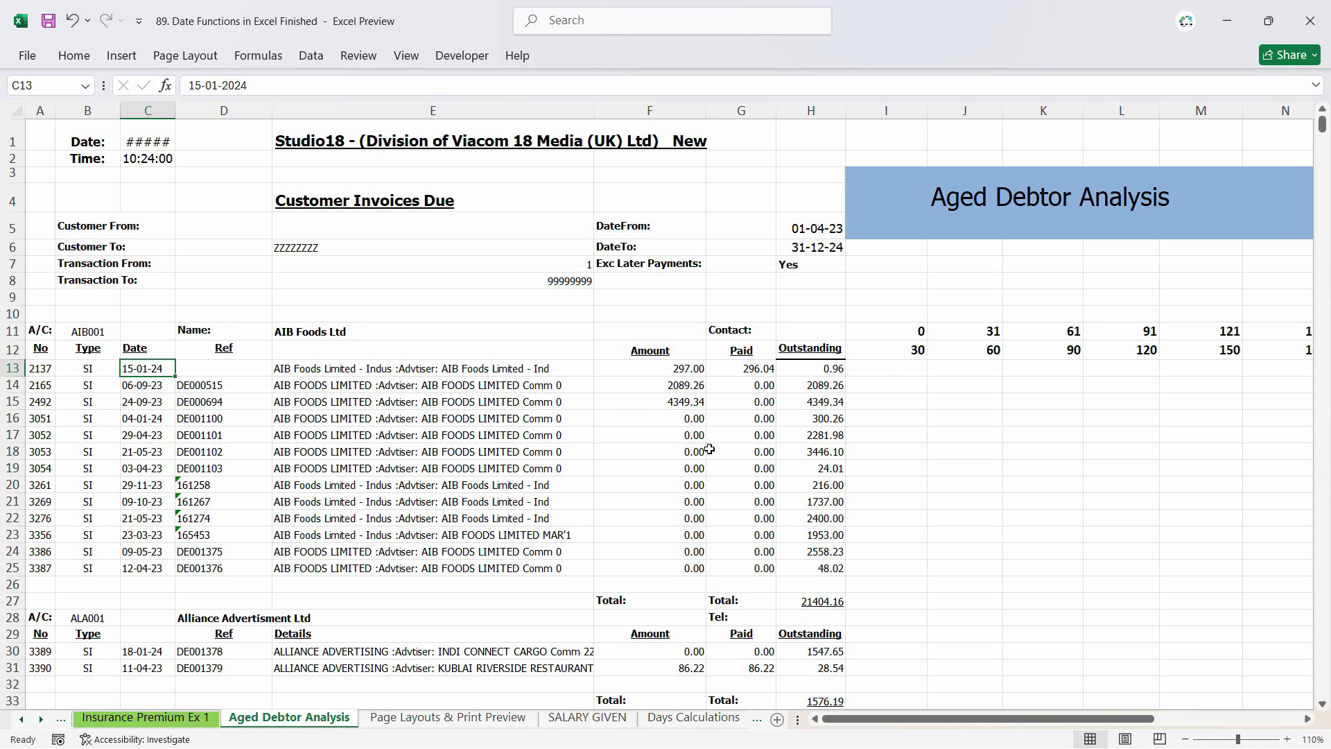
- Set the DateTo value in H6 to 31-12-24
{"action": "key", "text": "alt+Tab"}
{"action": "type", "text": "31-12-24"}
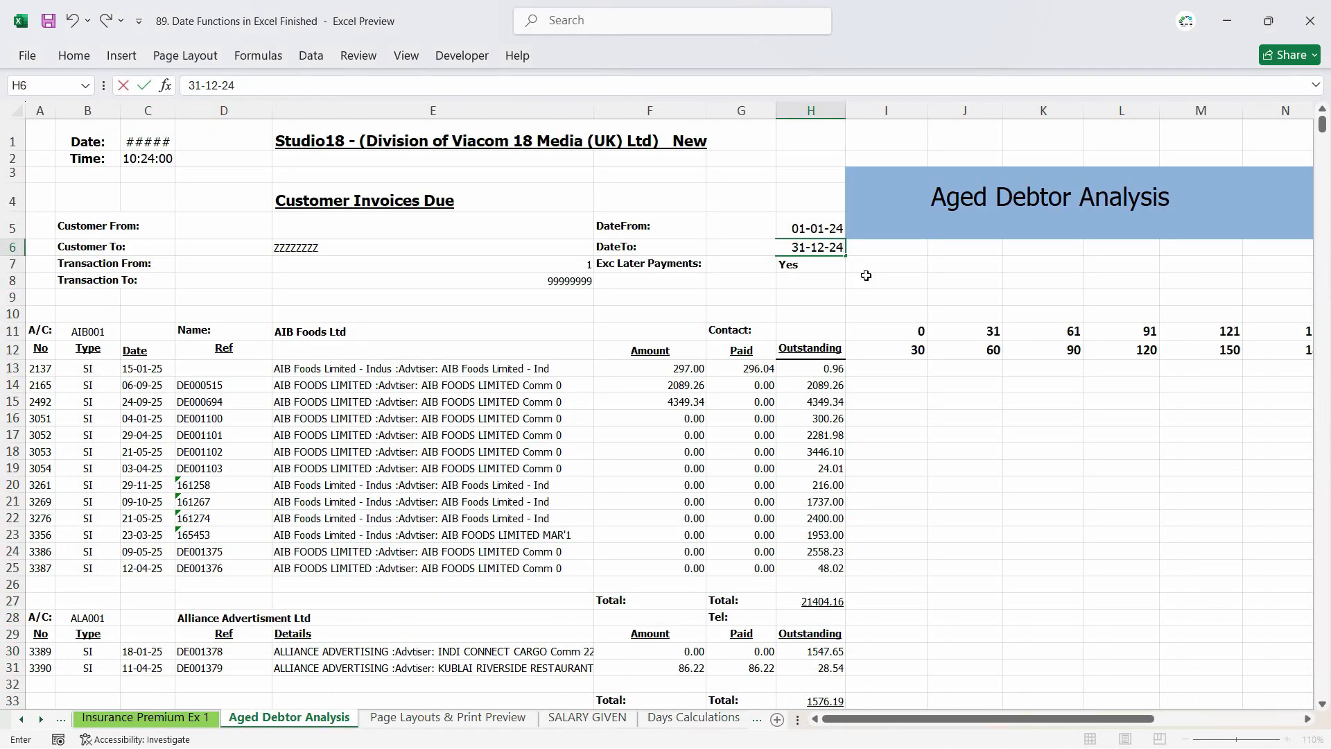
{"action": "key", "text": "Return"}
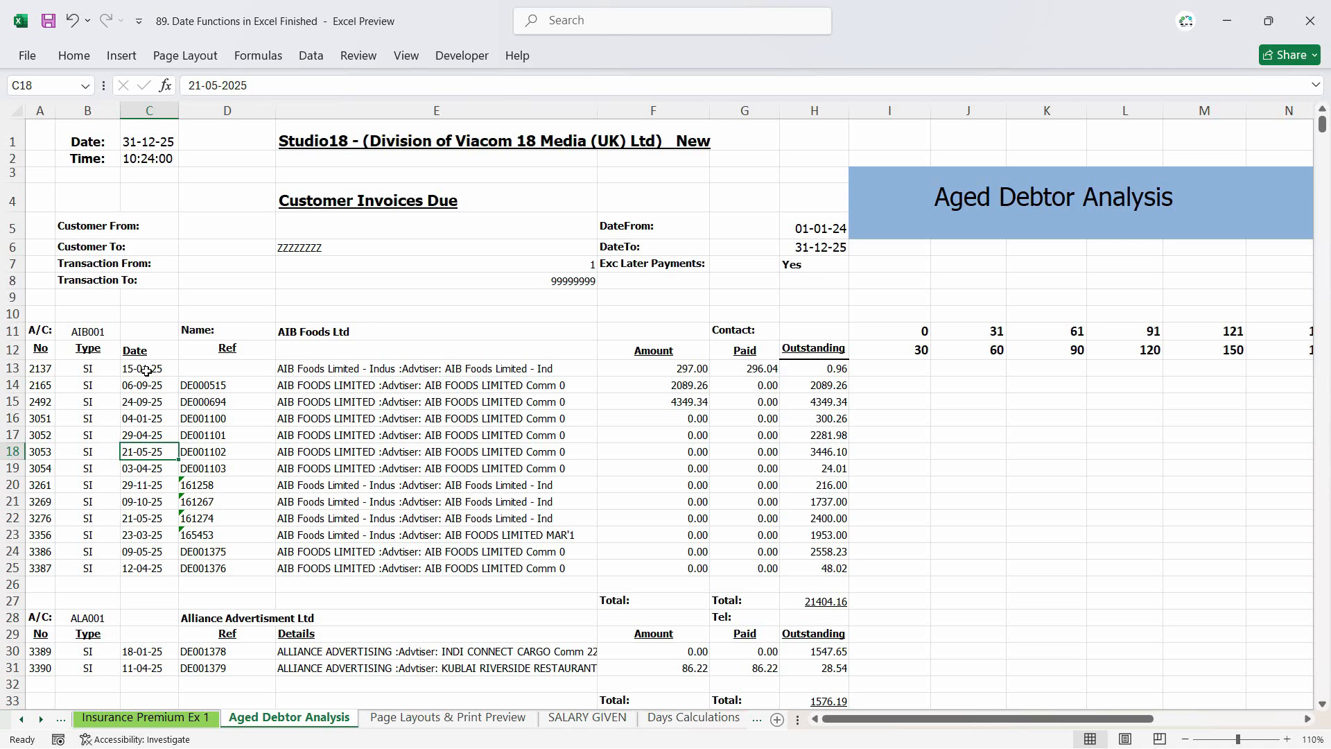
- Check the DateFrom and DateTo period in H5:H6 against the AIB Foods invoice dates in column C
{"action": "left_click", "coordinate": [828, 232]}
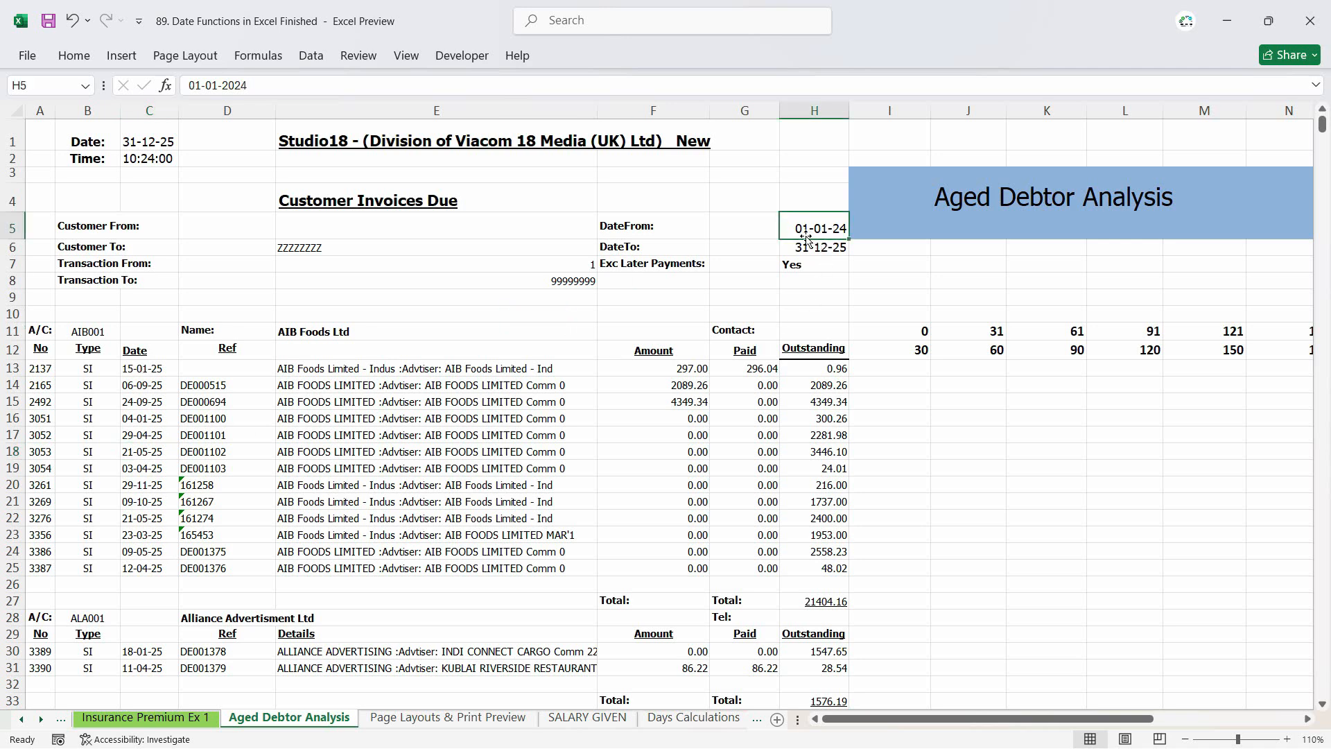
{"action": "left_click", "coordinate": [822, 254]}
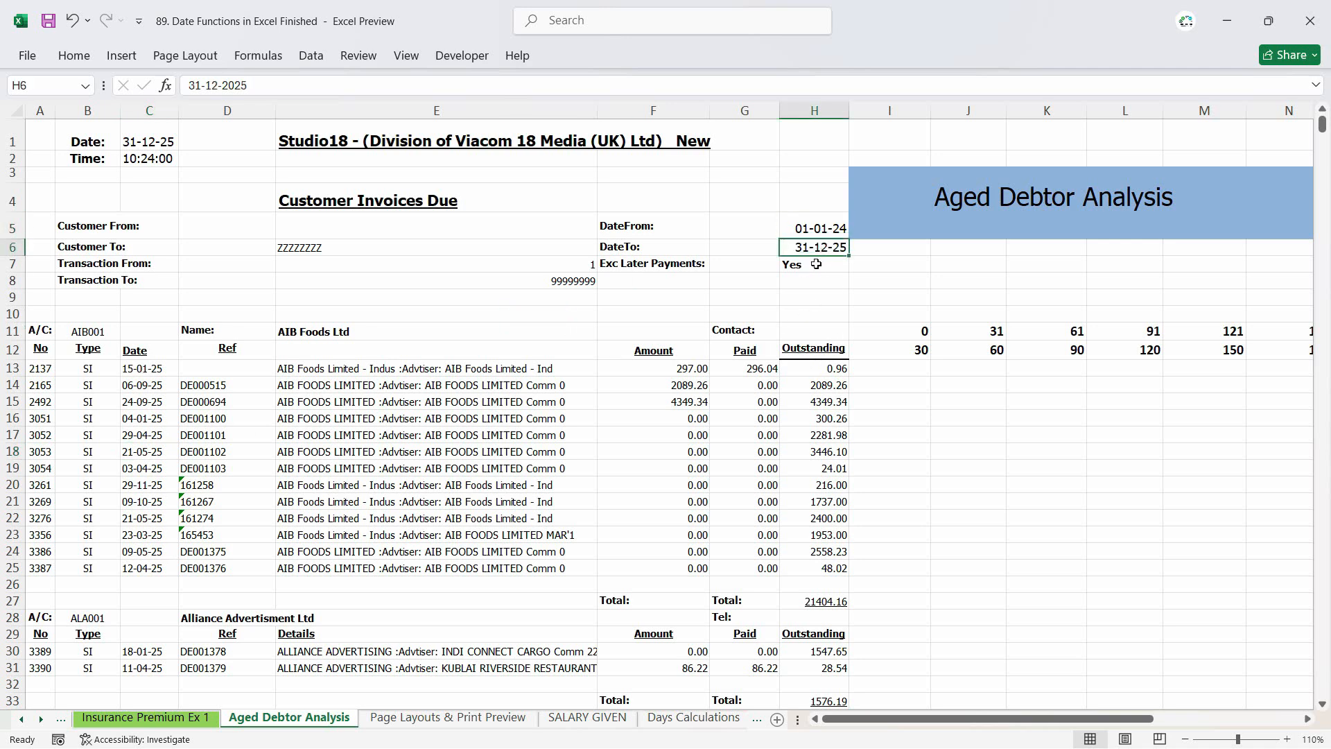
{"action": "left_click", "coordinate": [155, 404]}
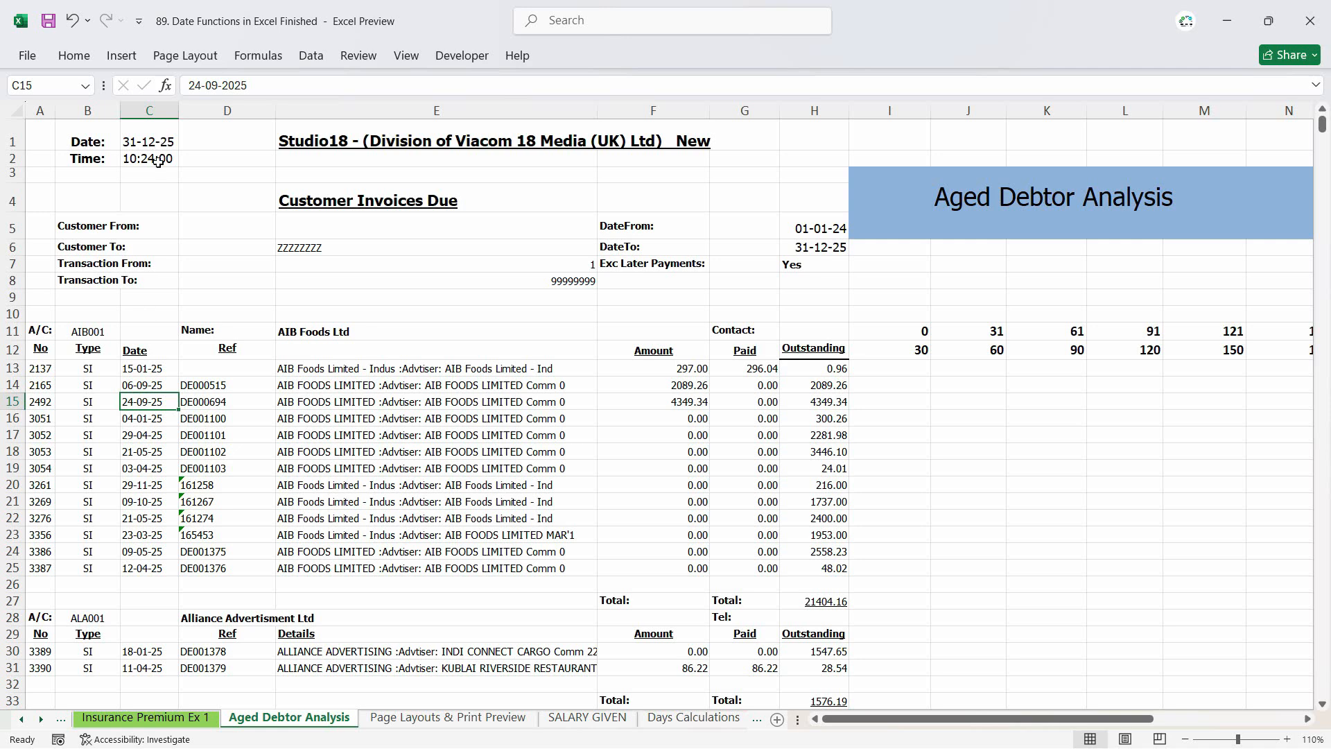
{"action": "left_click", "coordinate": [141, 532]}
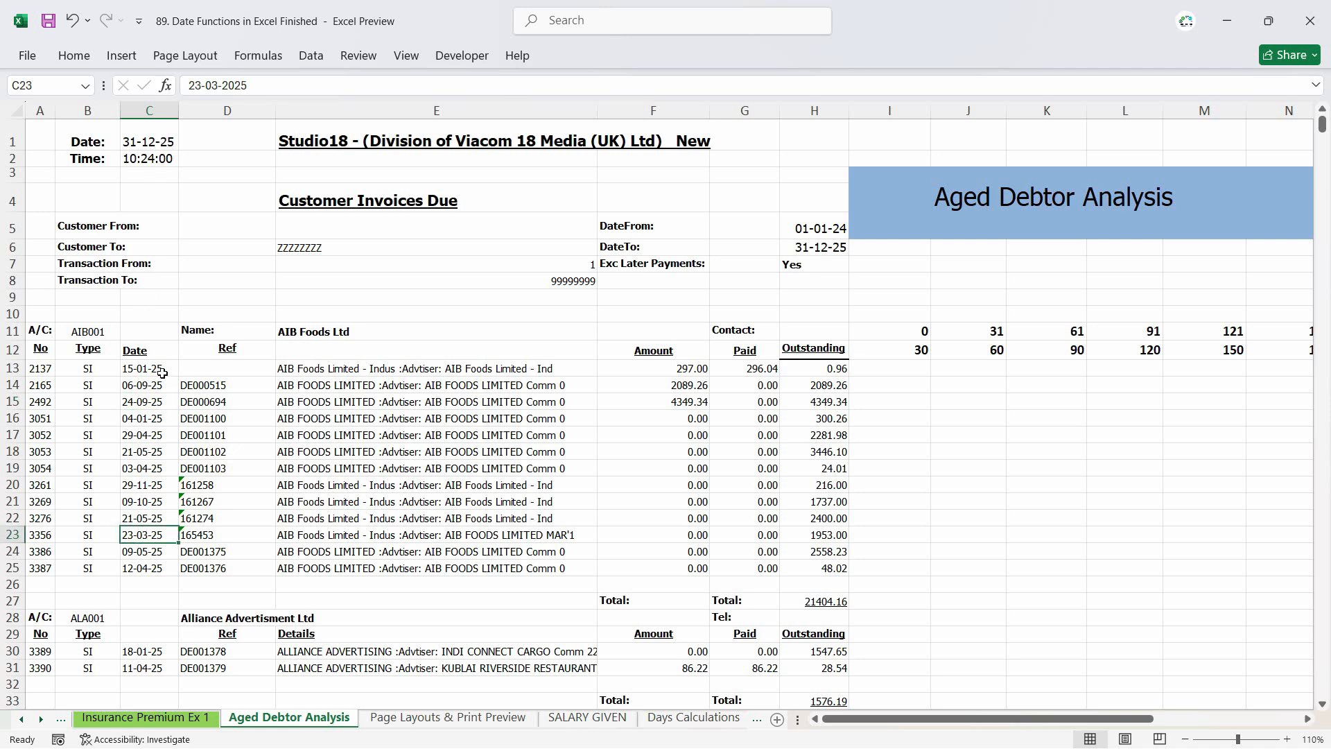
{"action": "key", "text": "ctrl+Down"}
{"action": "key", "text": "ctrl+Up"}
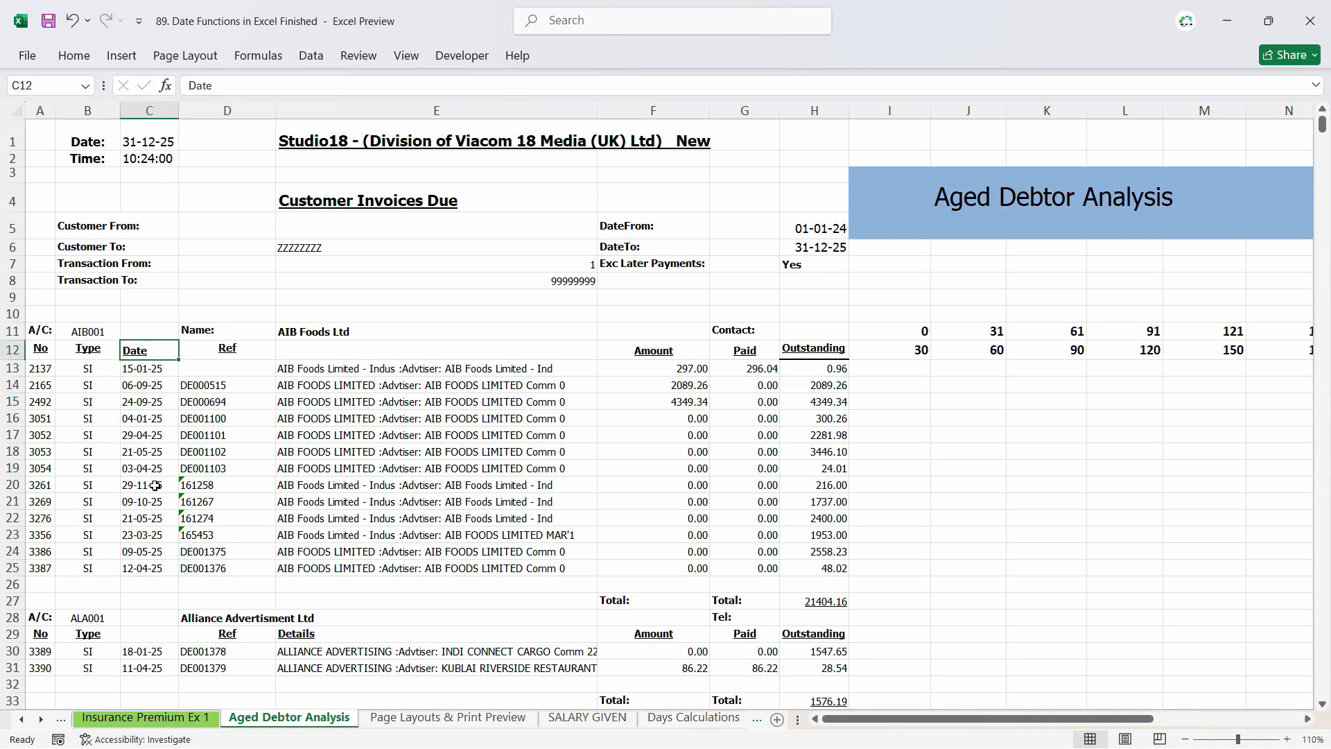
{"action": "left_click", "coordinate": [151, 424]}
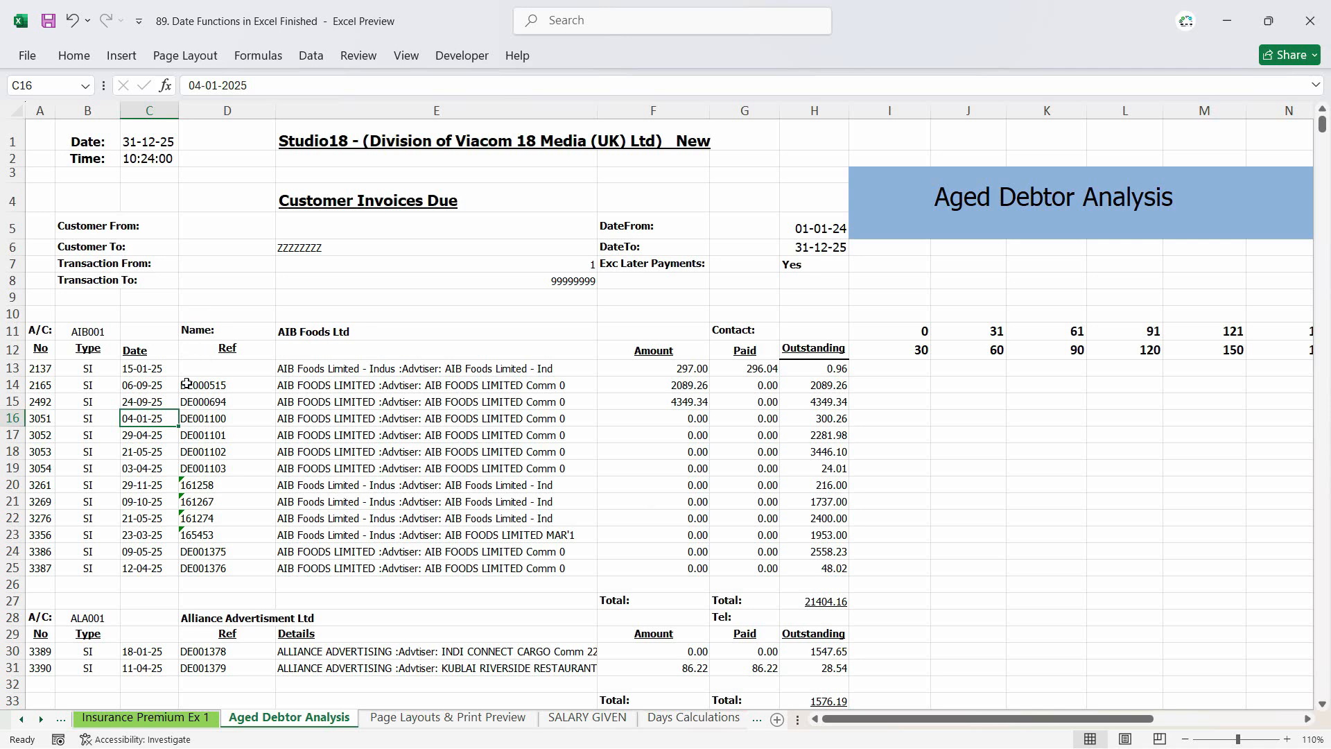